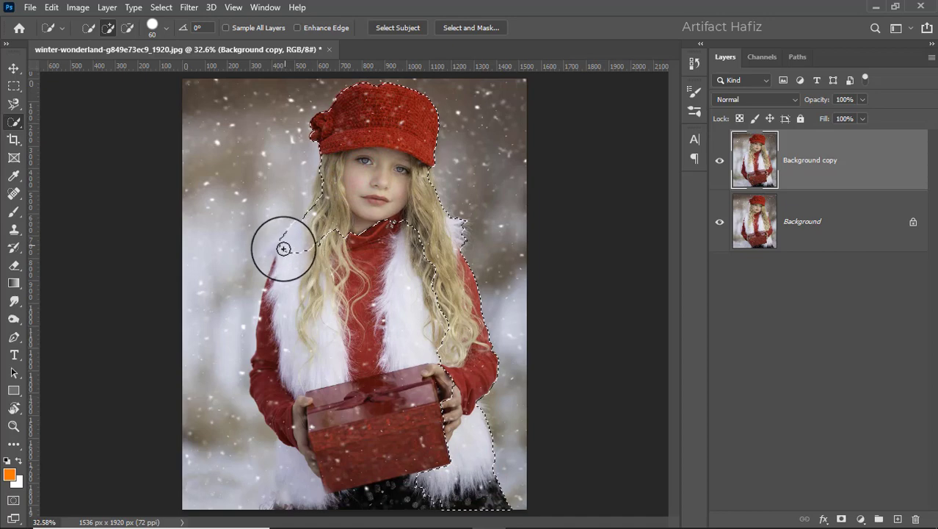
Step: Complete the quick selection of the girl by adding the unselected sleeve, sweater, gift box and lower fur vest
{"action": "left_click_drag", "start_coordinate": [274, 307], "coordinate": [277, 385]}
{"action": "left_click_drag", "start_coordinate": [380, 218], "coordinate": [376, 429]}
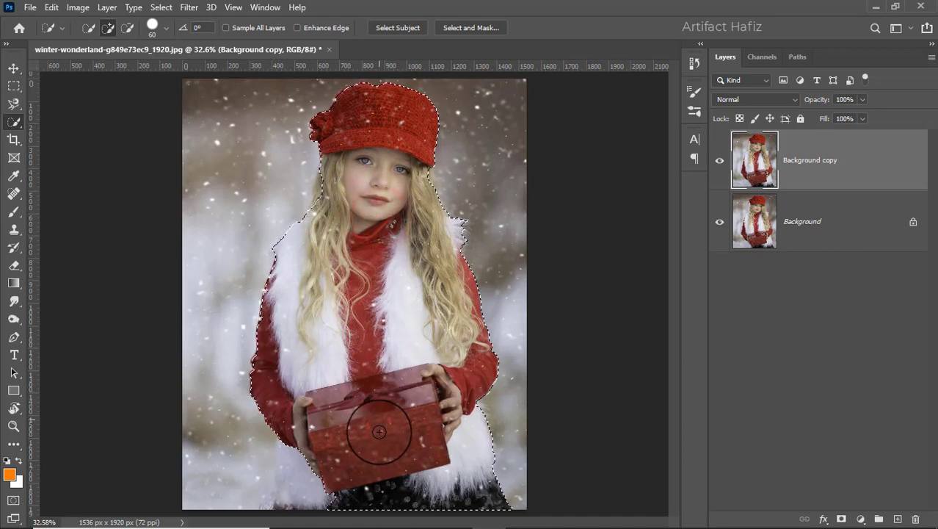
{"action": "mouse_move", "coordinate": [286, 444]}
{"action": "left_mouse_down"}
{"action": "mouse_move", "coordinate": [289, 494]}
{"action": "mouse_move", "coordinate": [401, 436]}
{"action": "left_mouse_up"}
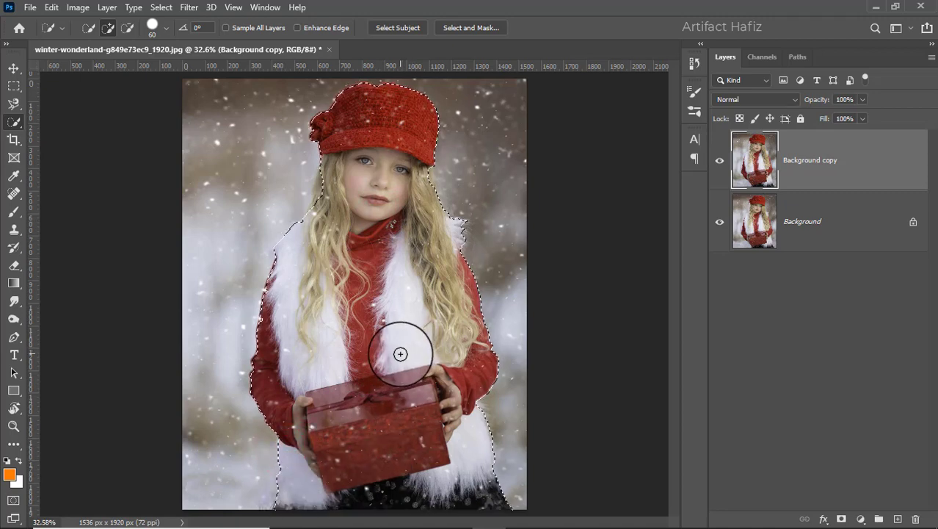
Step: Open the selection in Select and Mask and refine the hair and shoulder edge on the image's right side with the Refine Edge Brush
{"action": "left_click", "coordinate": [461, 28]}
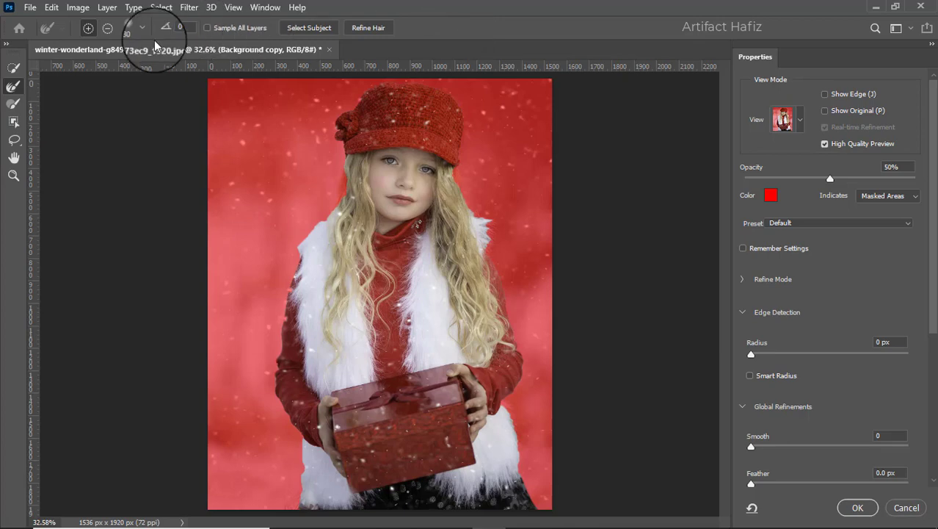
{"action": "left_click", "coordinate": [13, 68]}
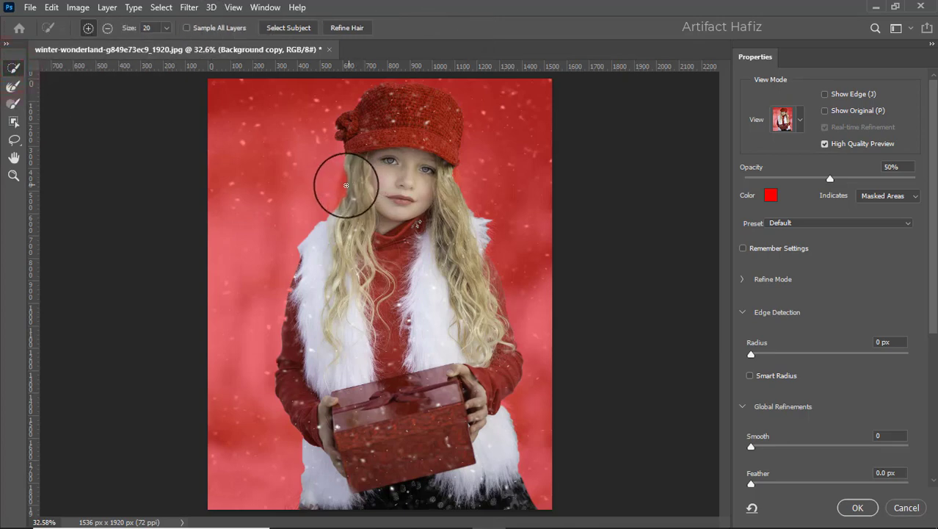
{"action": "left_click", "coordinate": [342, 187]}
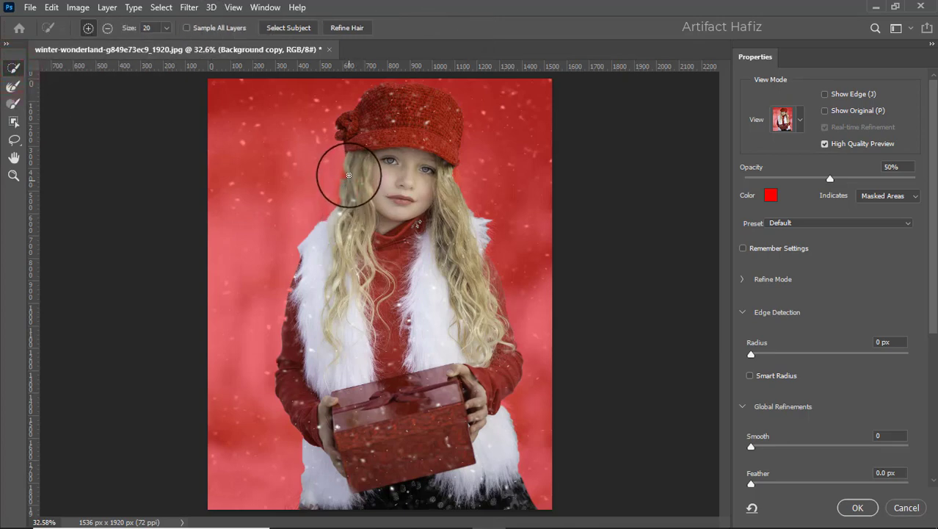
{"action": "left_click", "coordinate": [8, 86]}
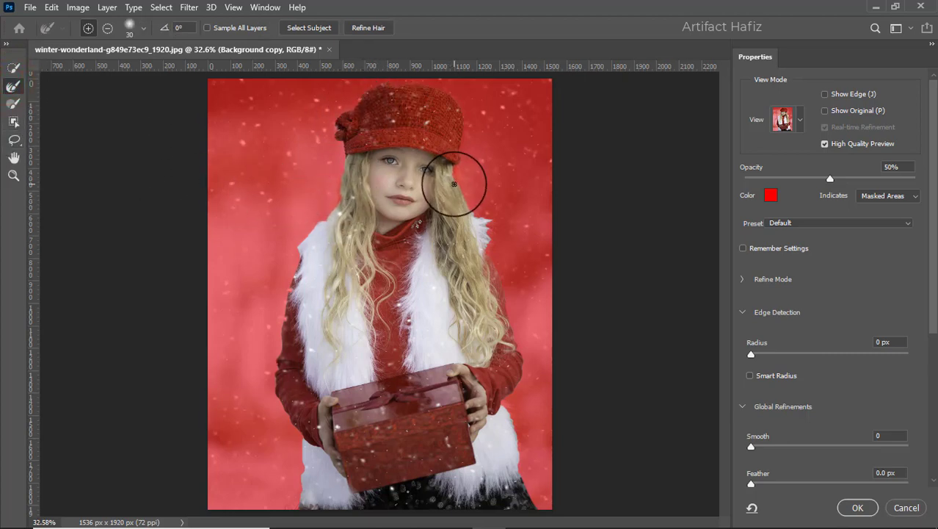
{"action": "left_click_drag", "start_coordinate": [475, 189], "coordinate": [489, 248]}
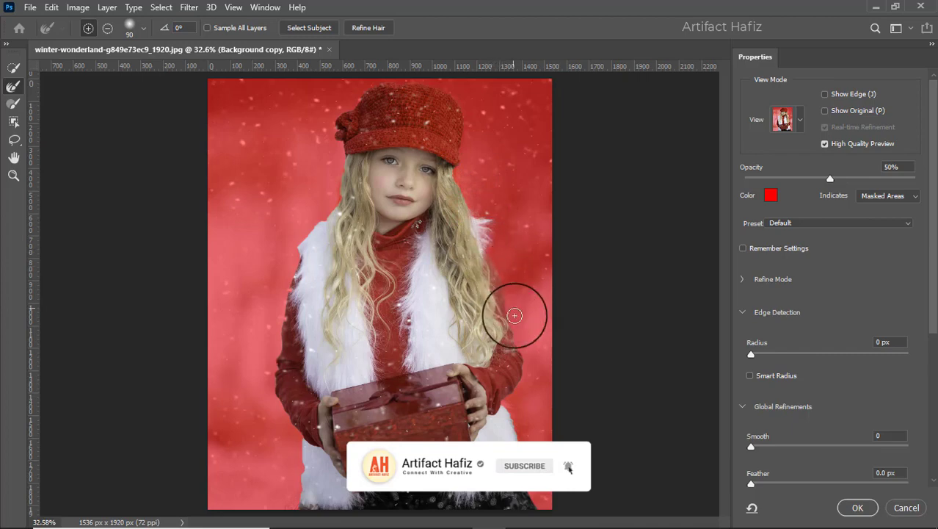
Step: Refine the remaining fur vest, sleeve and hair edges, and apply the selection as a layer mask on the Background copy layer
{"action": "left_click", "coordinate": [300, 445]}
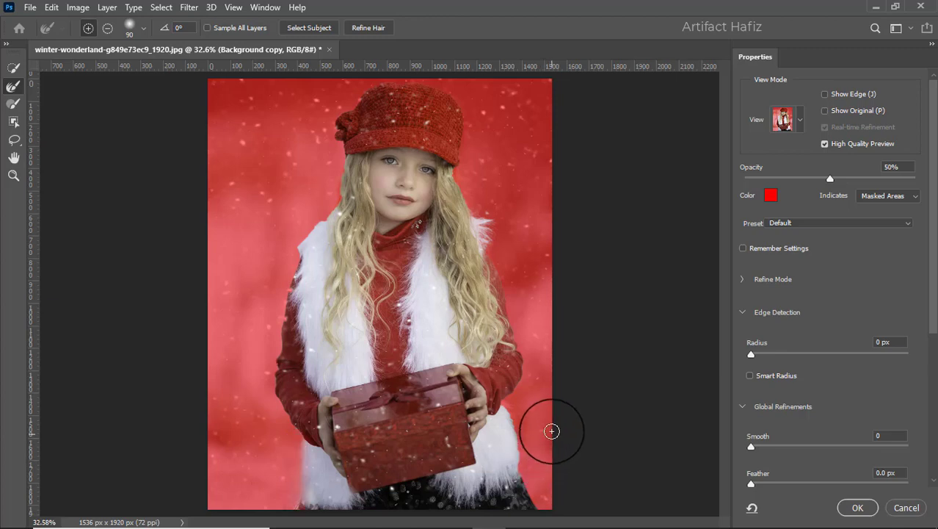
{"action": "left_click_drag", "start_coordinate": [509, 406], "coordinate": [513, 500]}
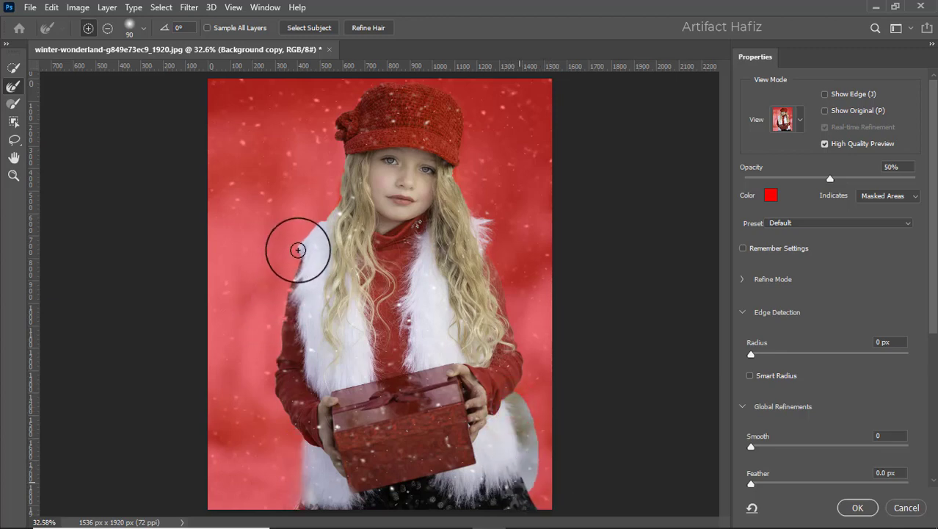
{"action": "mouse_move", "coordinate": [297, 251]}
{"action": "left_mouse_down"}
{"action": "mouse_move", "coordinate": [277, 320]}
{"action": "mouse_move", "coordinate": [274, 381]}
{"action": "left_mouse_up"}
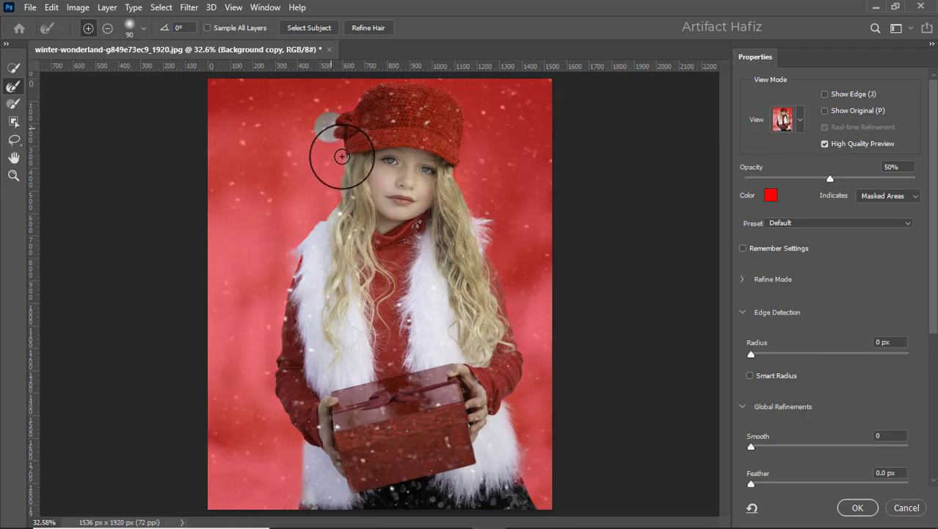
{"action": "mouse_move", "coordinate": [342, 157]}
{"action": "left_mouse_down"}
{"action": "mouse_move", "coordinate": [325, 210]}
{"action": "mouse_move", "coordinate": [299, 237]}
{"action": "mouse_move", "coordinate": [340, 250]}
{"action": "left_mouse_up"}
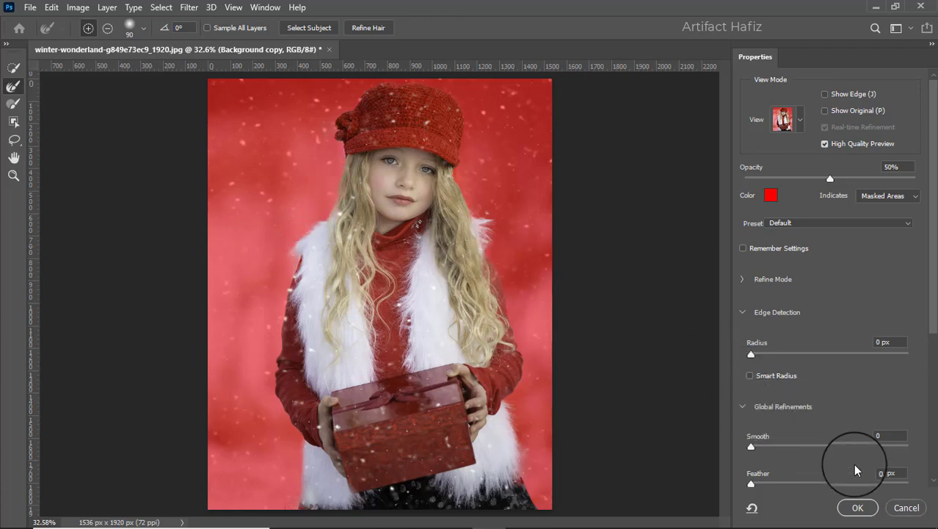
{"action": "left_click", "coordinate": [857, 508]}
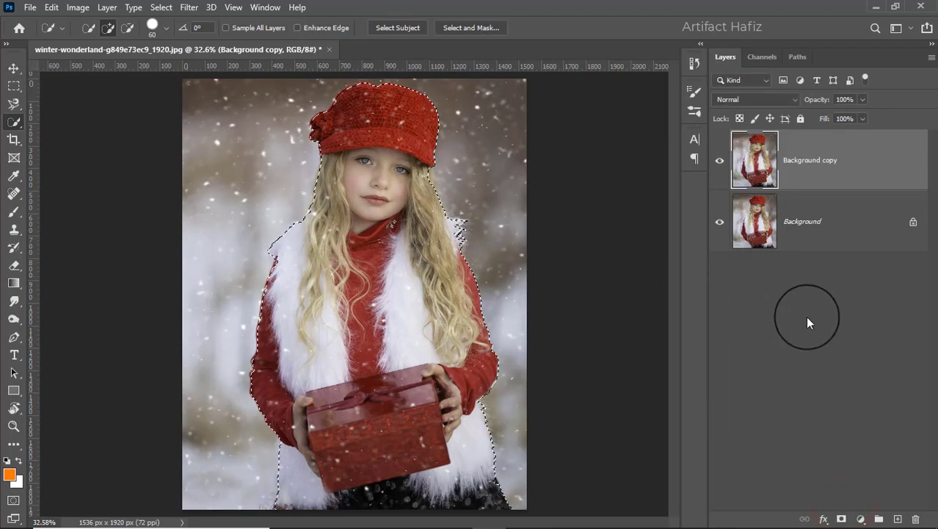
{"action": "left_click", "coordinate": [840, 519]}
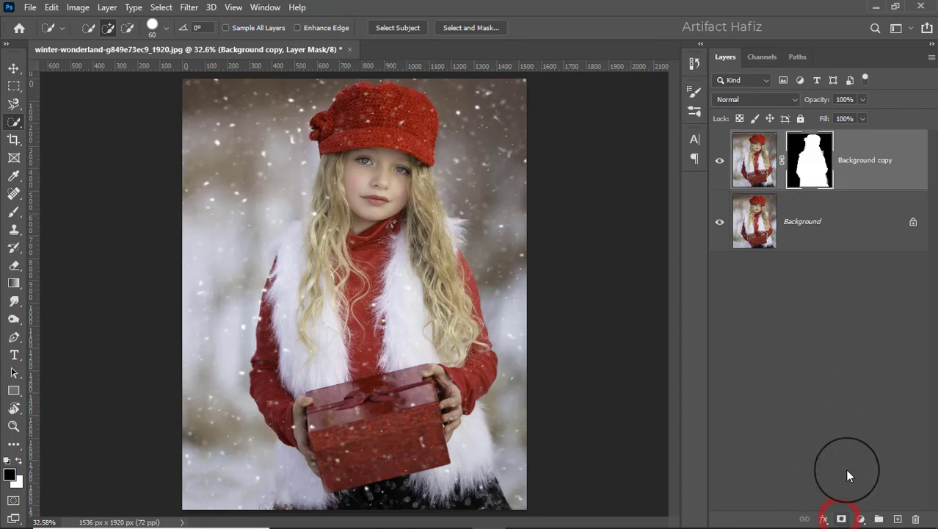
Step: Place the image winter-g0a8bf561e_1920 from the 2184 folder directly above the Background layer
{"action": "left_click", "coordinate": [834, 231]}
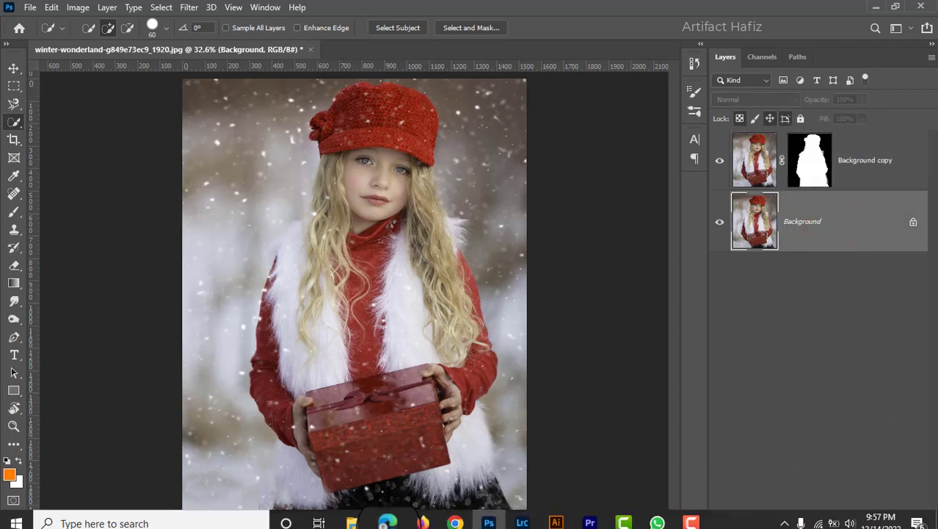
{"action": "left_click", "coordinate": [355, 514]}
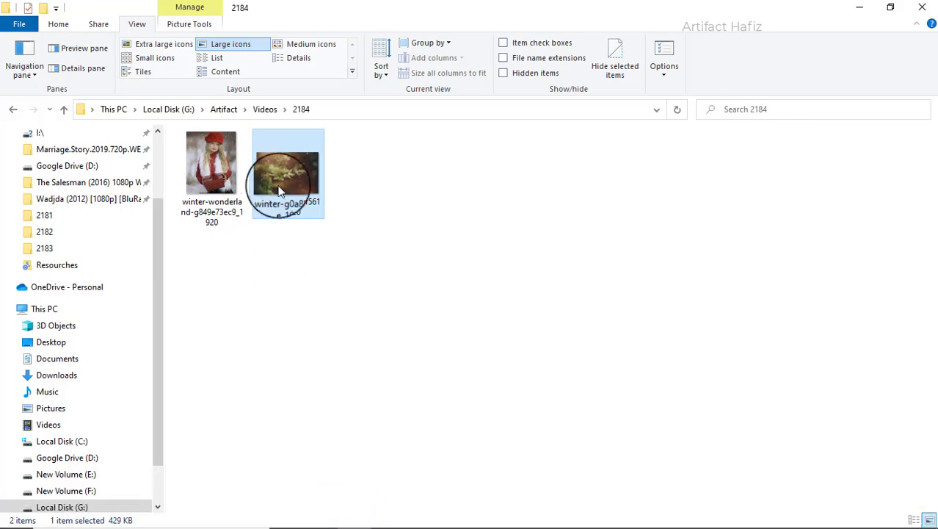
{"action": "left_click_drag", "start_coordinate": [279, 168], "coordinate": [440, 356]}
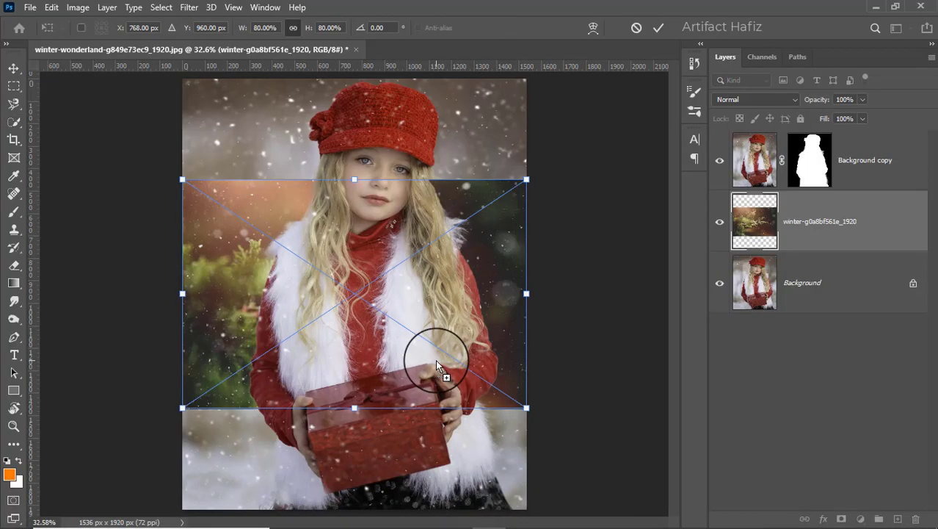
Step: Scale the placed winter image to 150% and shift it 672 px left so its right edge meets the canvas edge
{"action": "left_click_drag", "start_coordinate": [353, 178], "coordinate": [355, 78]}
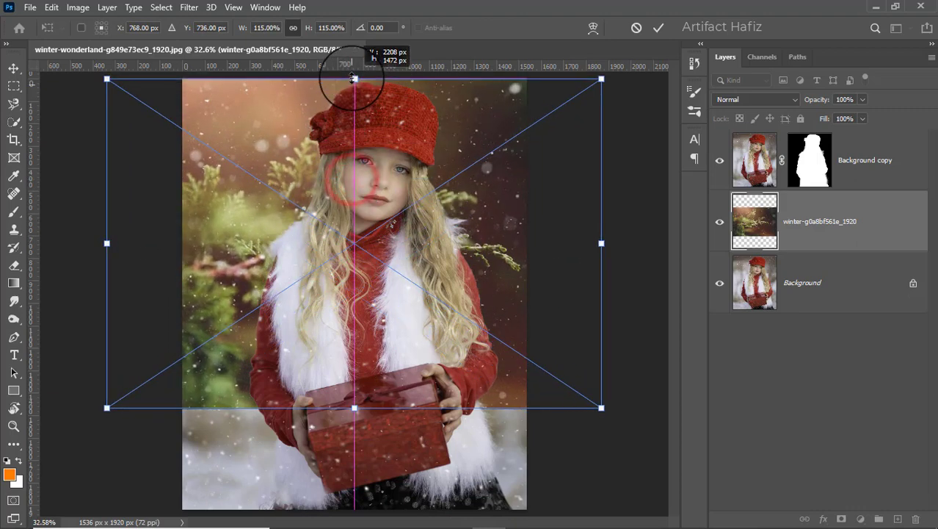
{"action": "left_click_drag", "start_coordinate": [351, 406], "coordinate": [349, 512]}
{"action": "left_click_drag", "start_coordinate": [447, 442], "coordinate": [287, 441]}
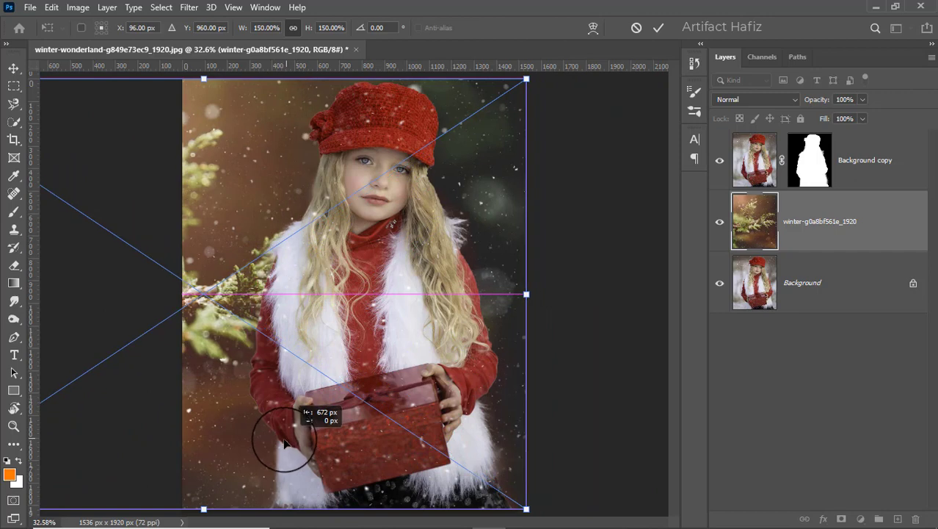
{"action": "left_click_drag", "start_coordinate": [287, 447], "coordinate": [338, 431]}
{"action": "left_click_drag", "start_coordinate": [473, 320], "coordinate": [419, 338]}
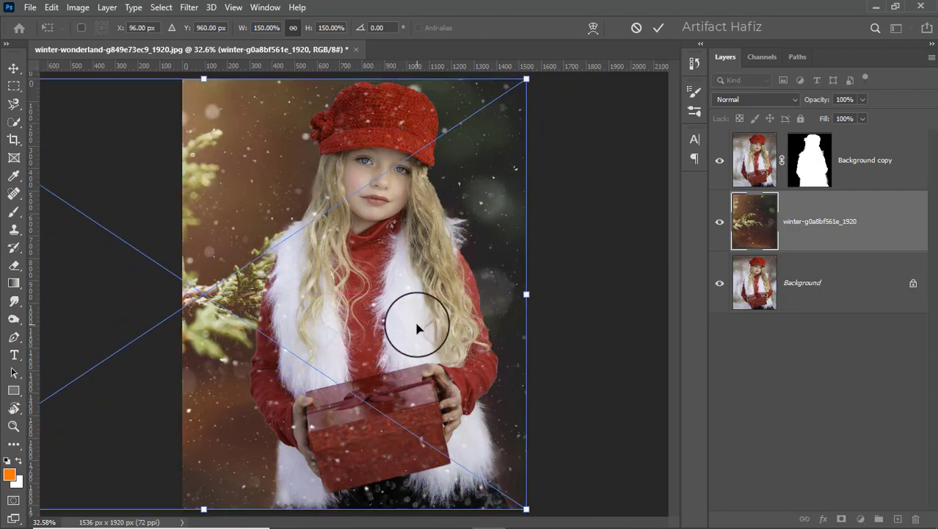
{"action": "scroll", "coordinate": [419, 328], "scroll_direction": "up", "scroll_amount": 1}
{"action": "scroll", "coordinate": [418, 328], "scroll_direction": "down", "scroll_amount": 1}
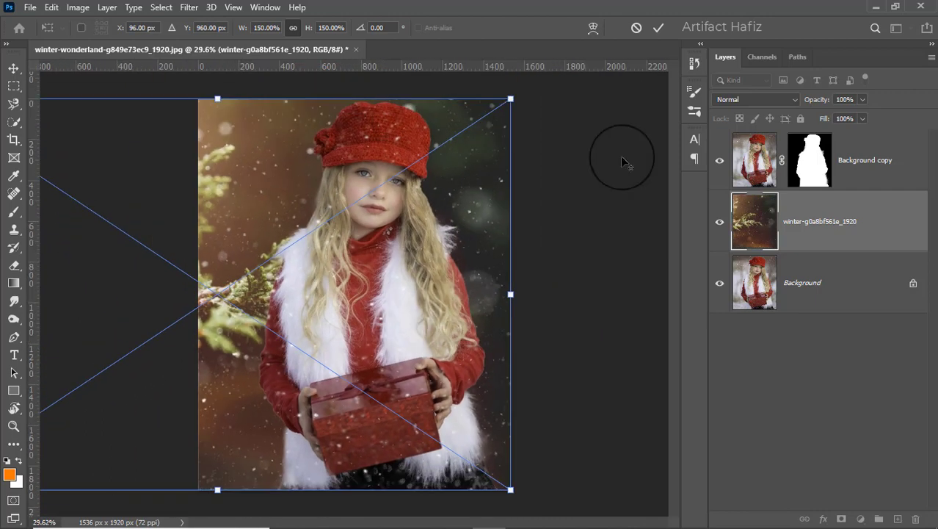
{"action": "left_click", "coordinate": [663, 28]}
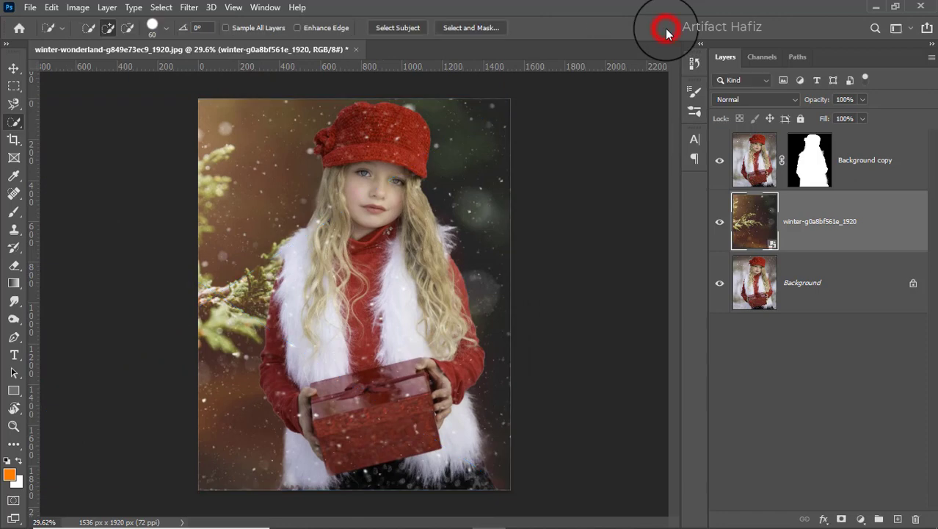
{"action": "left_click", "coordinate": [720, 221]}
{"action": "left_click", "coordinate": [719, 222]}
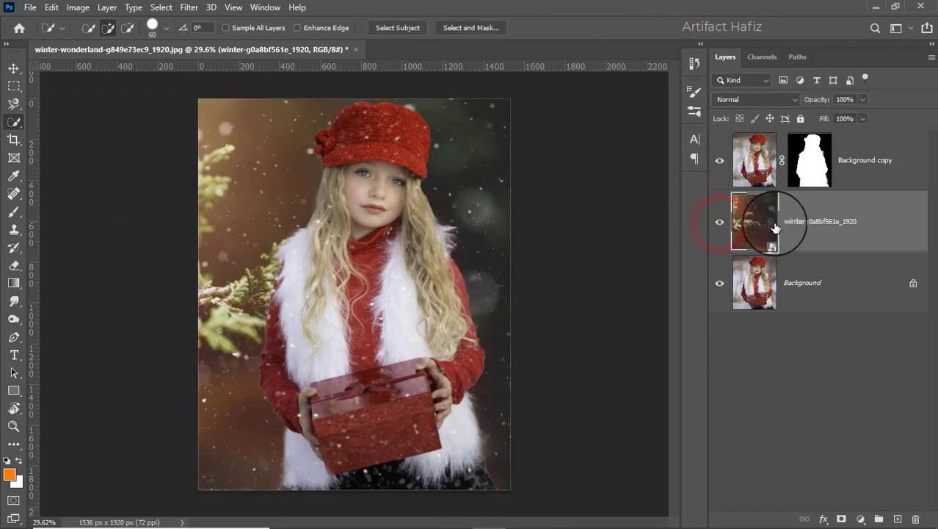
Step: Add a Curves adjustment clipped to the Background copy layer, anchoring the shadows and raising the highlights
{"action": "left_click", "coordinate": [883, 162]}
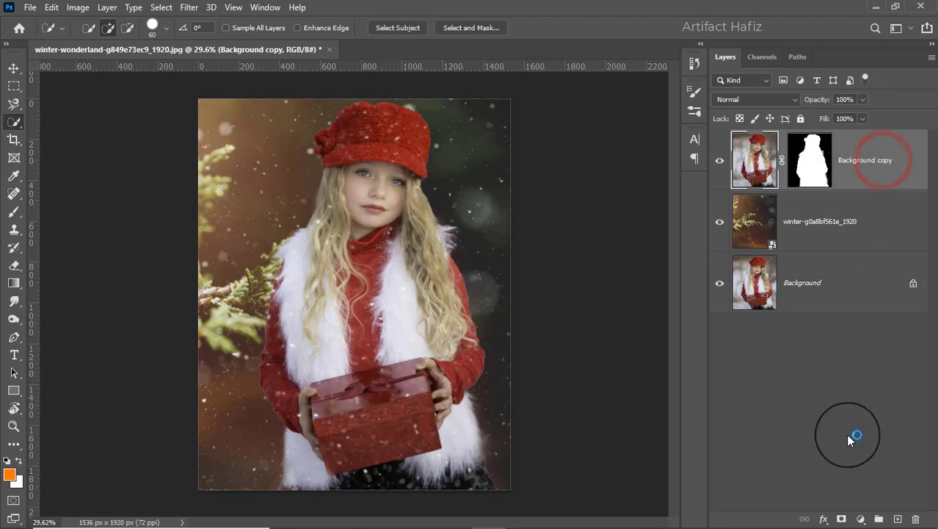
{"action": "left_click", "coordinate": [861, 518]}
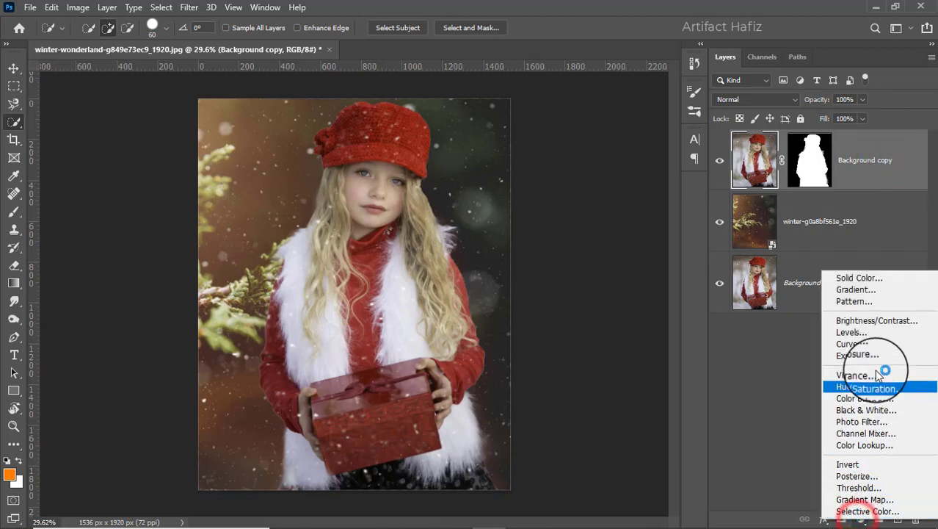
{"action": "left_click", "coordinate": [869, 345]}
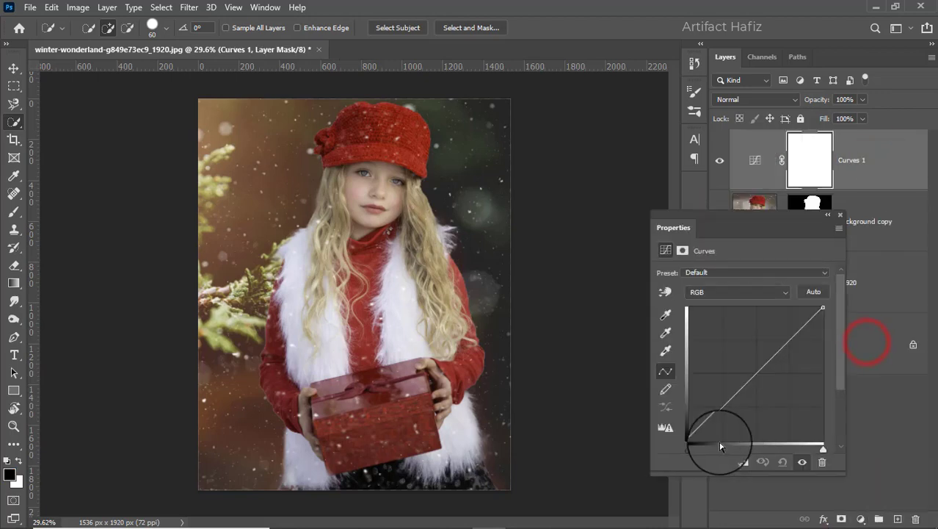
{"action": "left_click", "coordinate": [743, 463]}
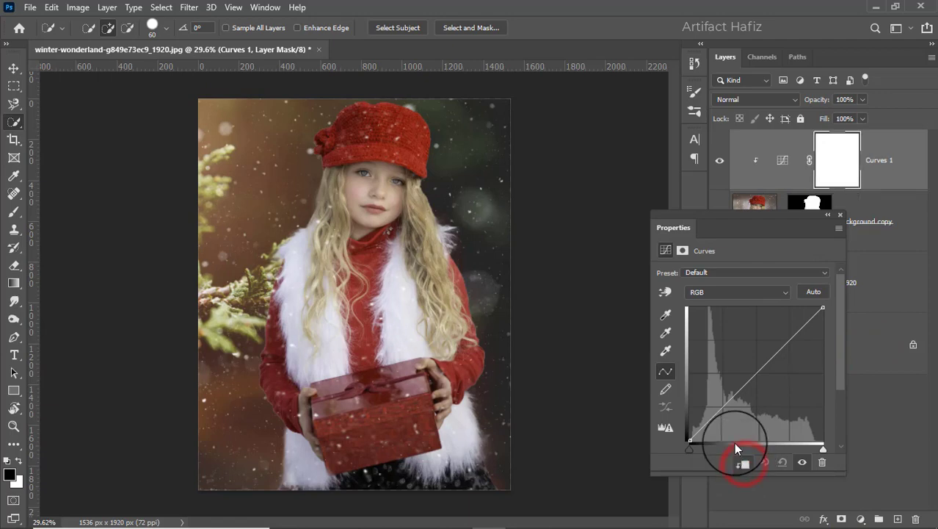
{"action": "left_click", "coordinate": [723, 408]}
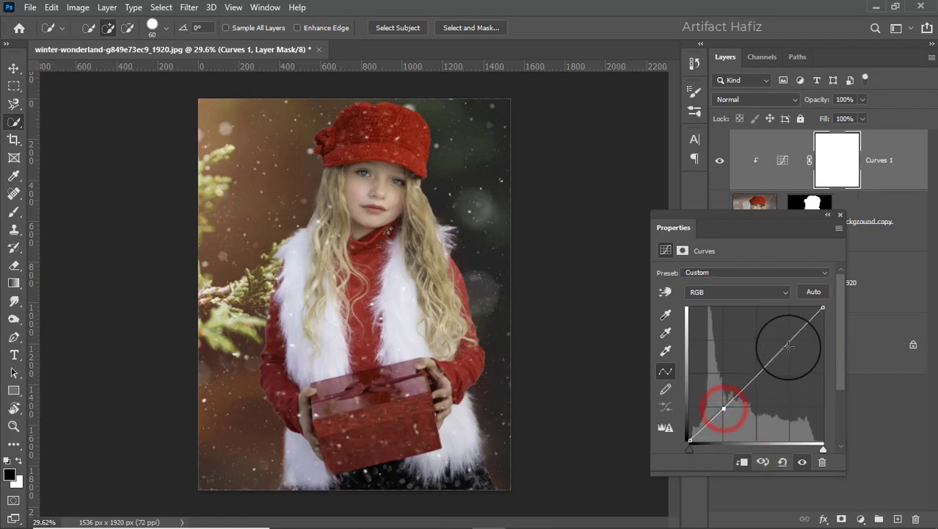
{"action": "left_click_drag", "start_coordinate": [787, 341], "coordinate": [786, 327]}
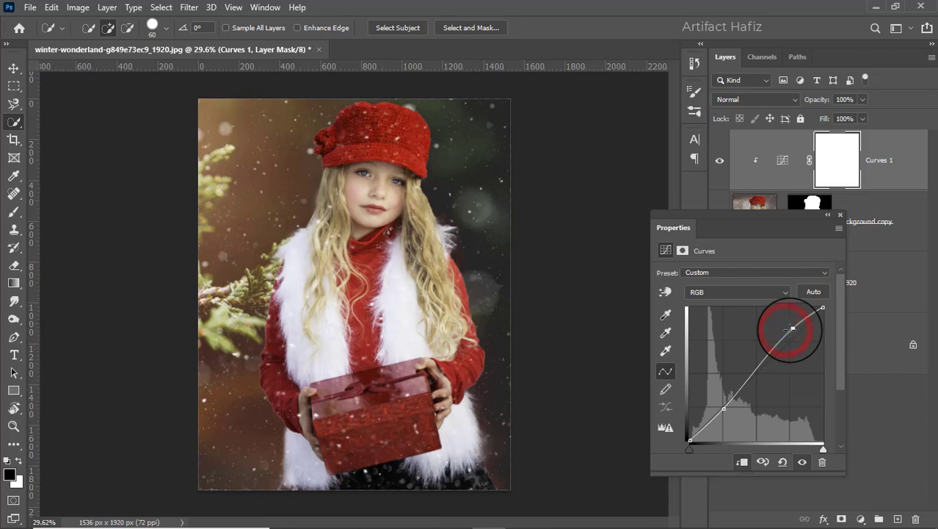
{"action": "left_click", "coordinate": [840, 214]}
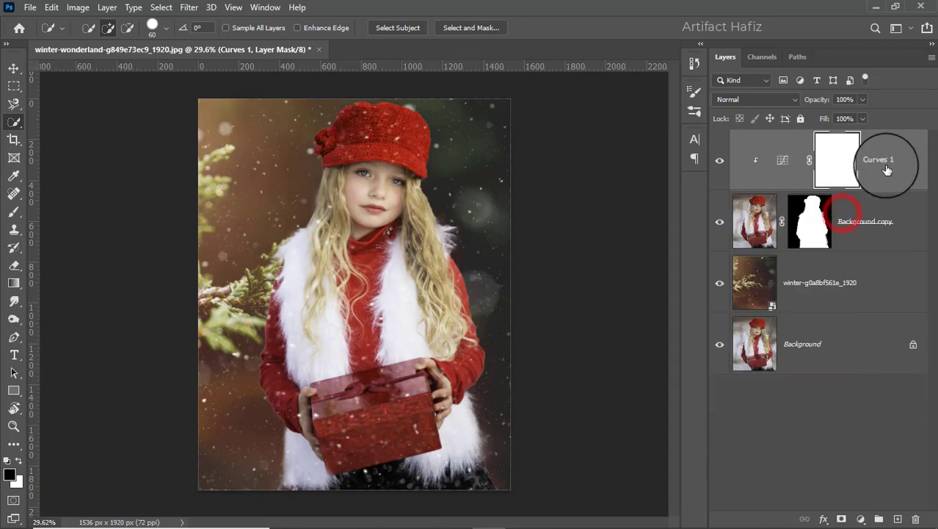
Step: Add a Color Lookup adjustment above Curves 1, try Fuji ETERNA 250D Kodak 2395 and Fuji F125 Kodak 2393, and choose Kodak 5205 Fuji 3510
{"action": "left_click", "coordinate": [886, 164]}
{"action": "left_click", "coordinate": [861, 519]}
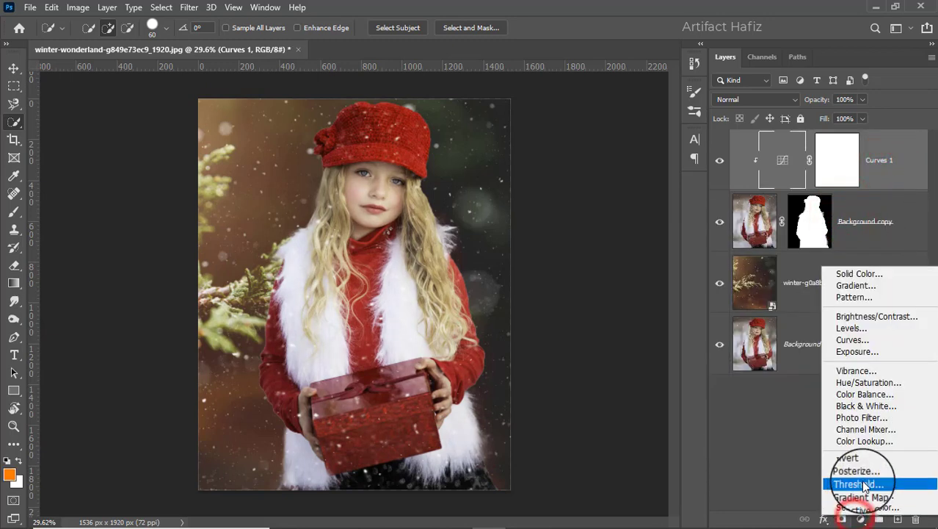
{"action": "left_click", "coordinate": [868, 442]}
{"action": "left_click", "coordinate": [744, 272]}
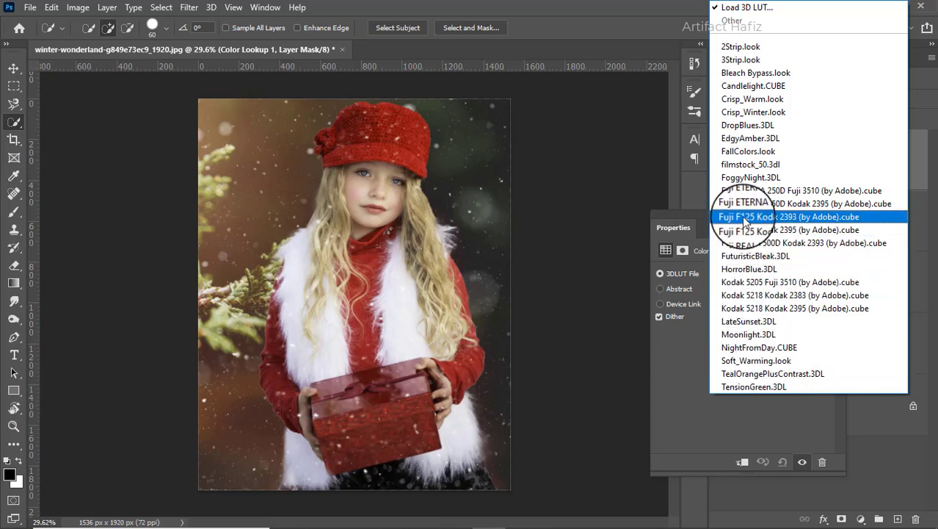
{"action": "left_click", "coordinate": [744, 204]}
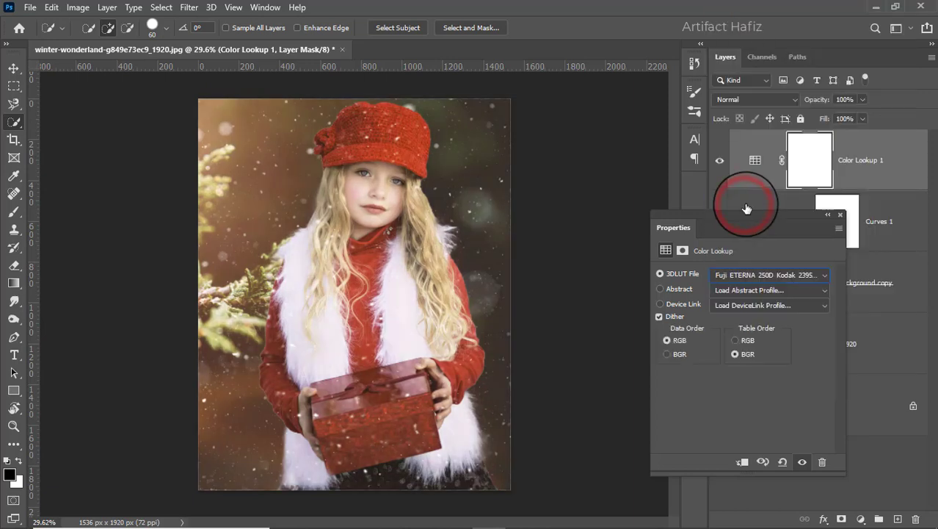
{"action": "left_click", "coordinate": [767, 279]}
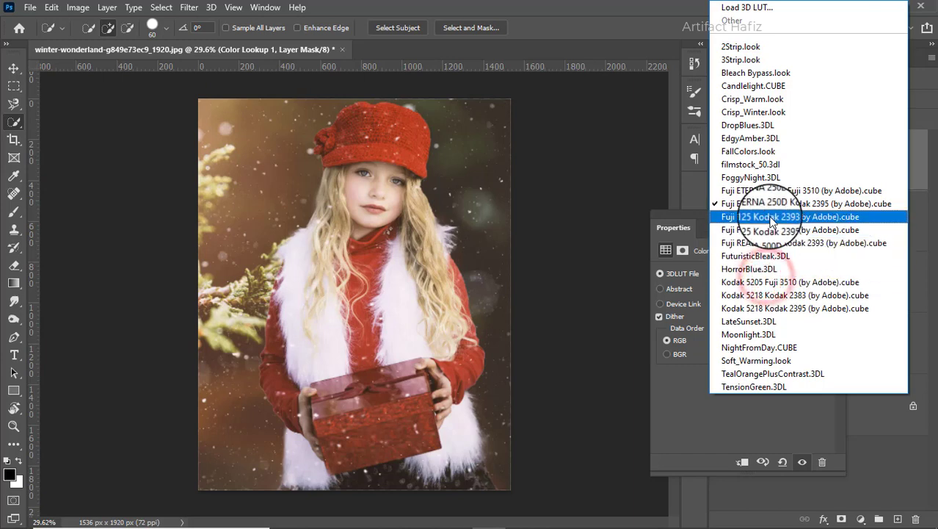
{"action": "left_click", "coordinate": [769, 215]}
{"action": "left_click", "coordinate": [780, 273]}
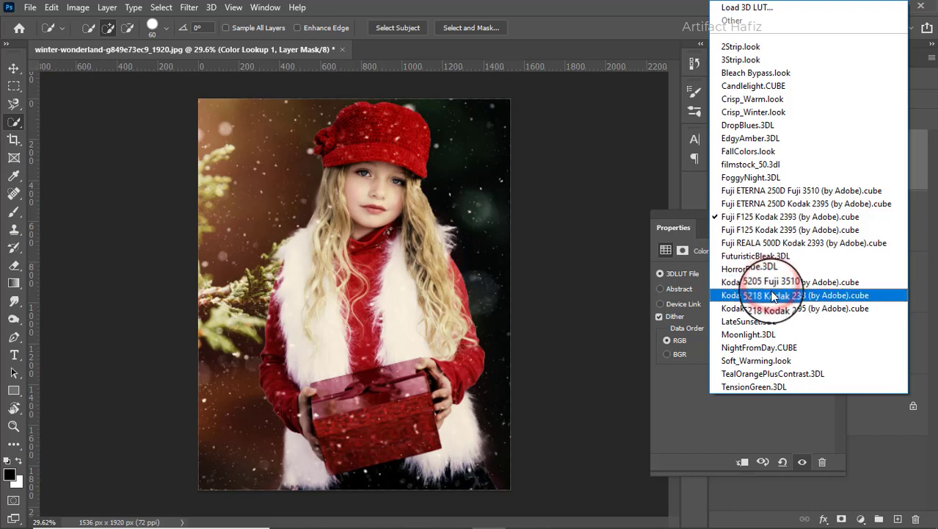
{"action": "left_click", "coordinate": [771, 285]}
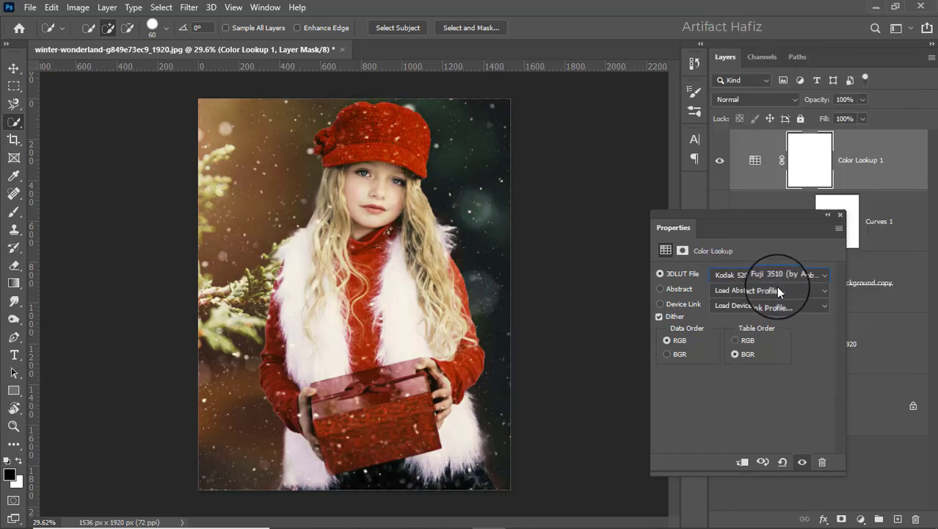
Step: Try the Kodak 5218 Kodak 2383 look on Color Lookup 1 and choose Kodak 5218 Kodak 2395
{"action": "left_click", "coordinate": [772, 275]}
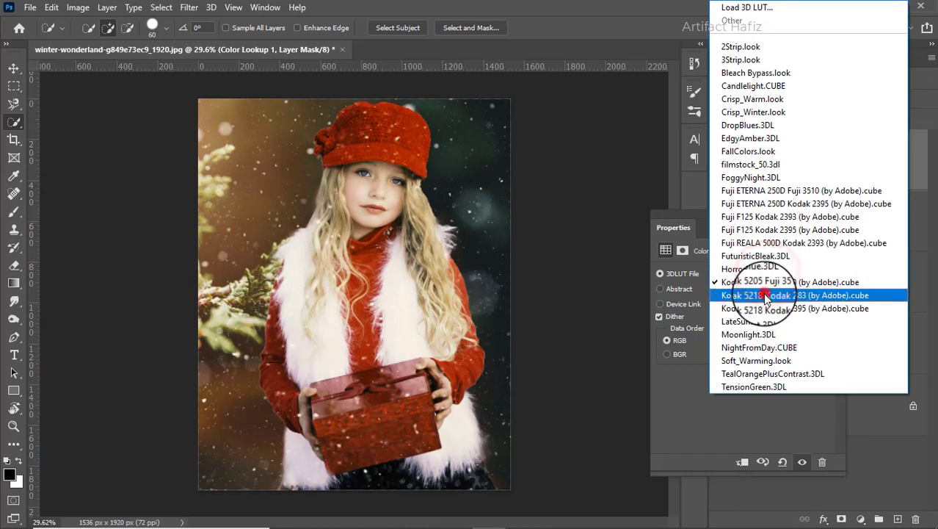
{"action": "left_click", "coordinate": [764, 295]}
{"action": "left_click", "coordinate": [775, 276]}
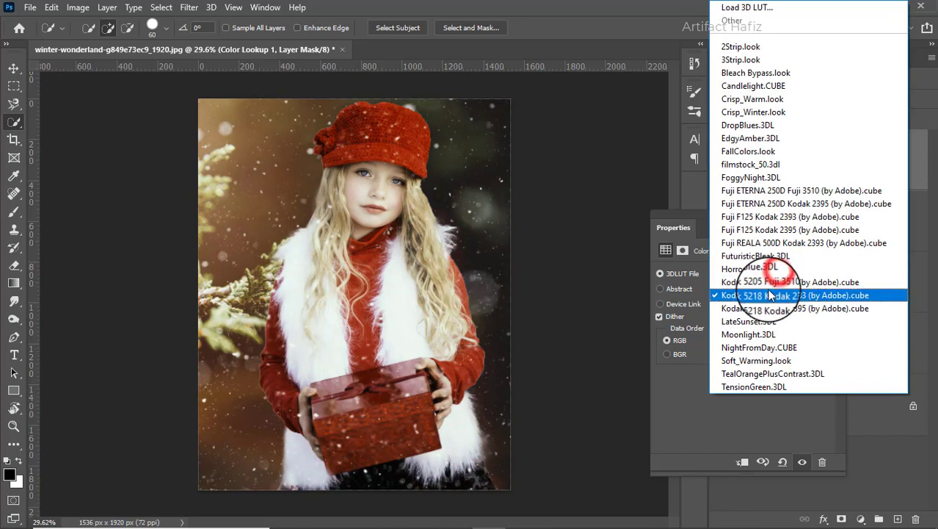
{"action": "left_click", "coordinate": [766, 309]}
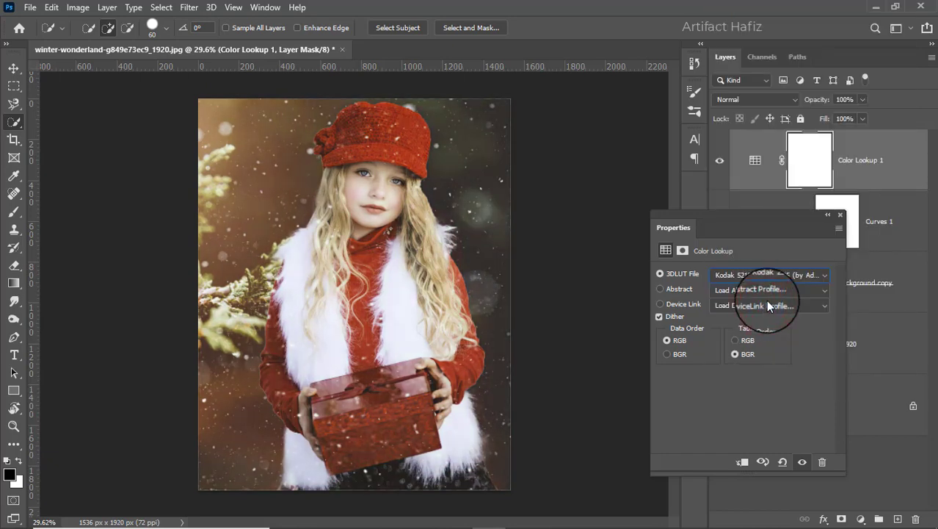
{"action": "left_click", "coordinate": [840, 217]}
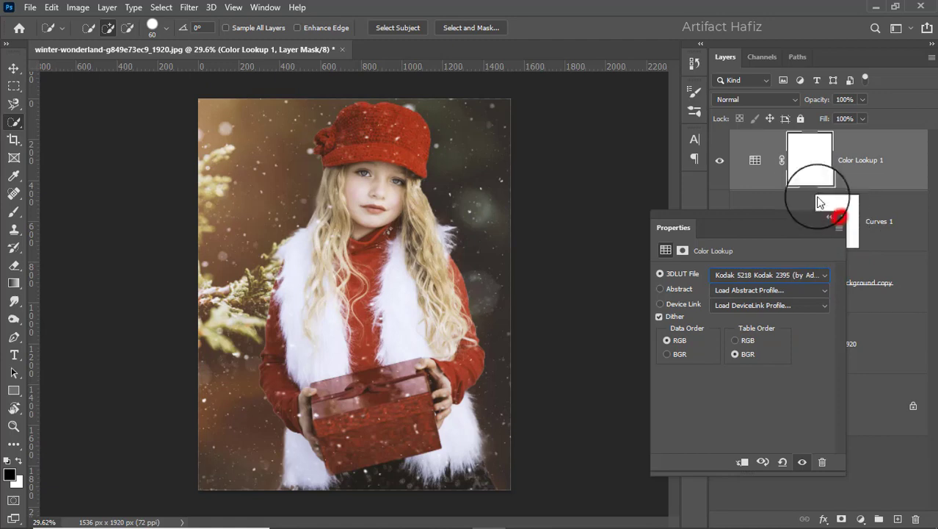
Step: Compare the photo with and without Color Lookup 1 and lower that layer's opacity to 21%
{"action": "left_click", "coordinate": [722, 160]}
{"action": "left_click", "coordinate": [722, 160]}
{"action": "left_click", "coordinate": [900, 157]}
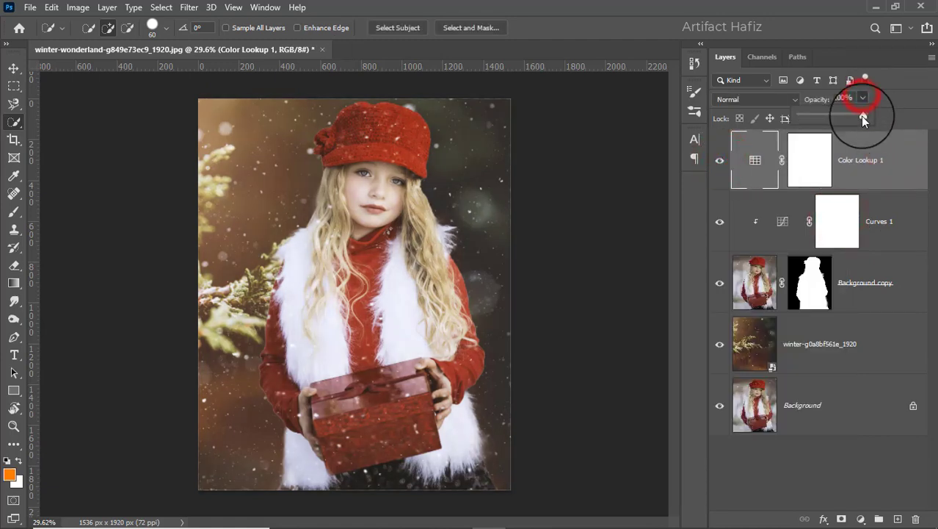
{"action": "left_click_drag", "start_coordinate": [860, 116], "coordinate": [813, 123]}
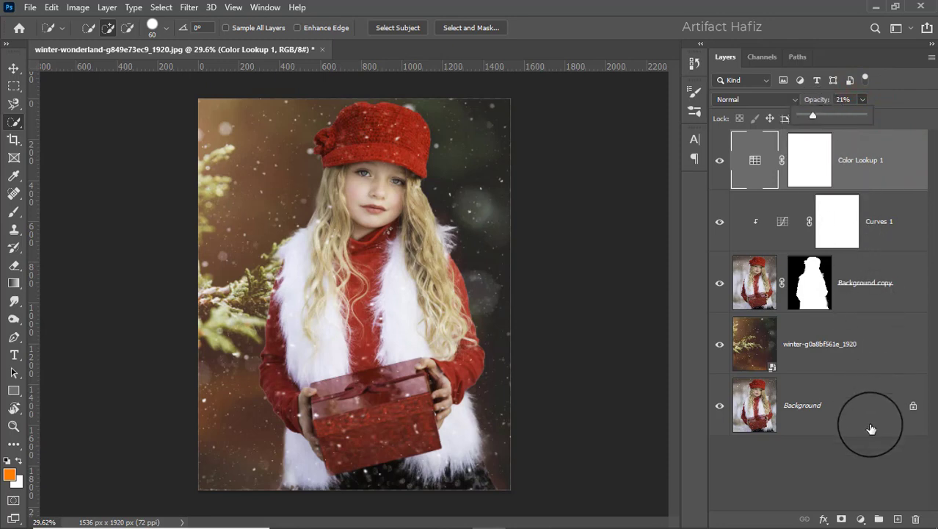
Step: Add a Color Balance adjustment above Color Lookup 1 with midtones at Cyan-Red -8, Magenta-Green +13 and Yellow-Blue +19
{"action": "left_click", "coordinate": [861, 519]}
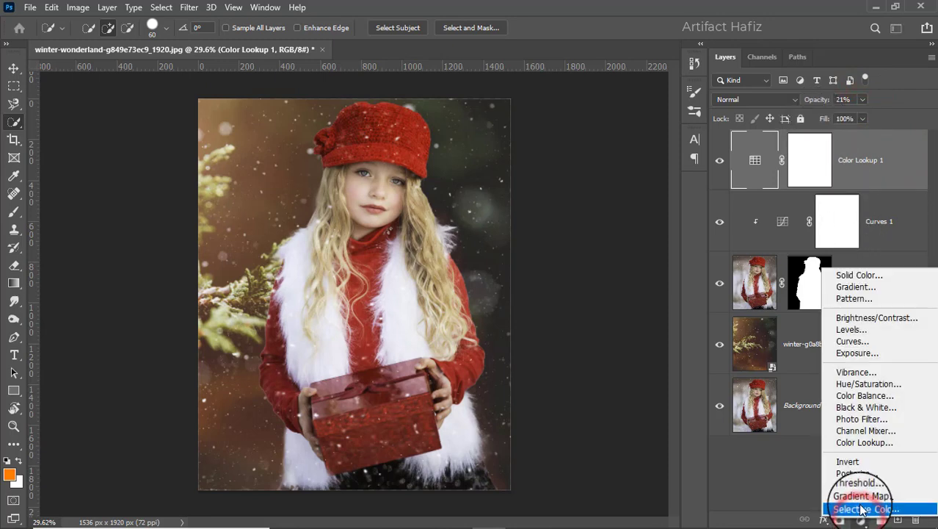
{"action": "left_click", "coordinate": [865, 395]}
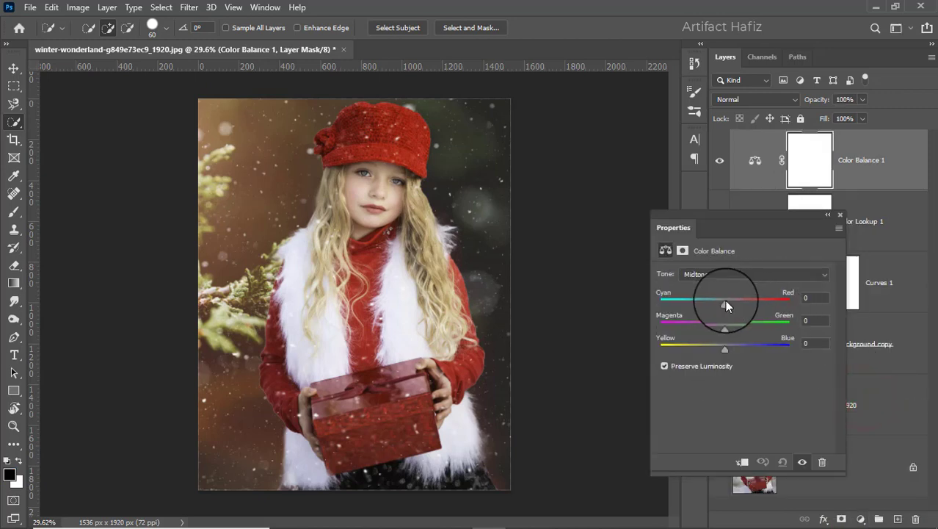
{"action": "left_click_drag", "start_coordinate": [725, 302], "coordinate": [737, 352]}
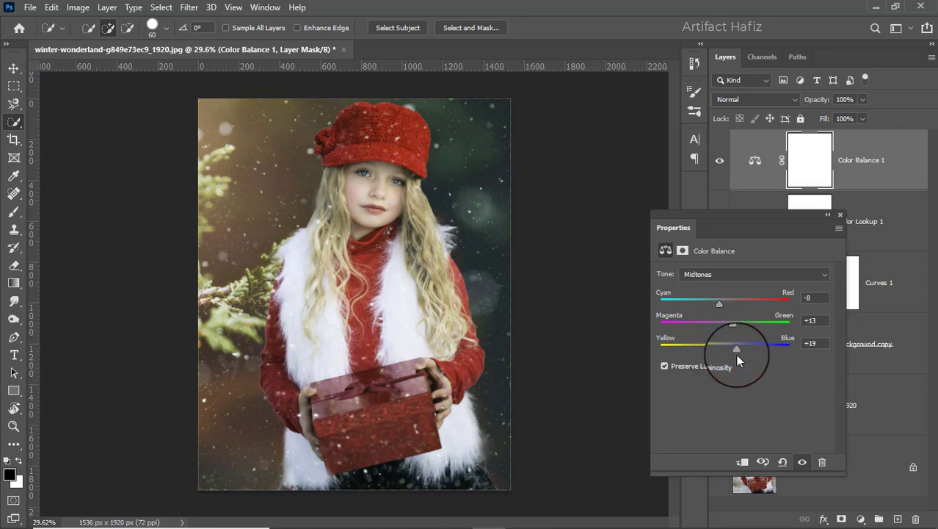
Step: Set the Color Balance shadows to Cyan-Red +4, Magenta-Green +5 and Yellow-Blue +7
{"action": "left_click", "coordinate": [723, 276]}
{"action": "left_click", "coordinate": [722, 285]}
{"action": "left_click_drag", "start_coordinate": [722, 304], "coordinate": [729, 350]}
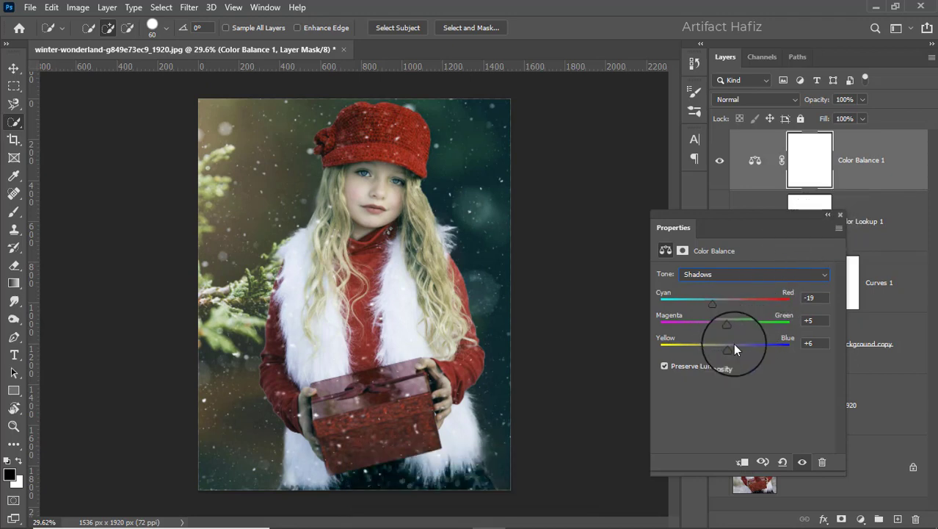
{"action": "mouse_move", "coordinate": [727, 346]}
{"action": "left_mouse_down"}
{"action": "mouse_move", "coordinate": [718, 354]}
{"action": "mouse_move", "coordinate": [729, 350]}
{"action": "left_mouse_up"}
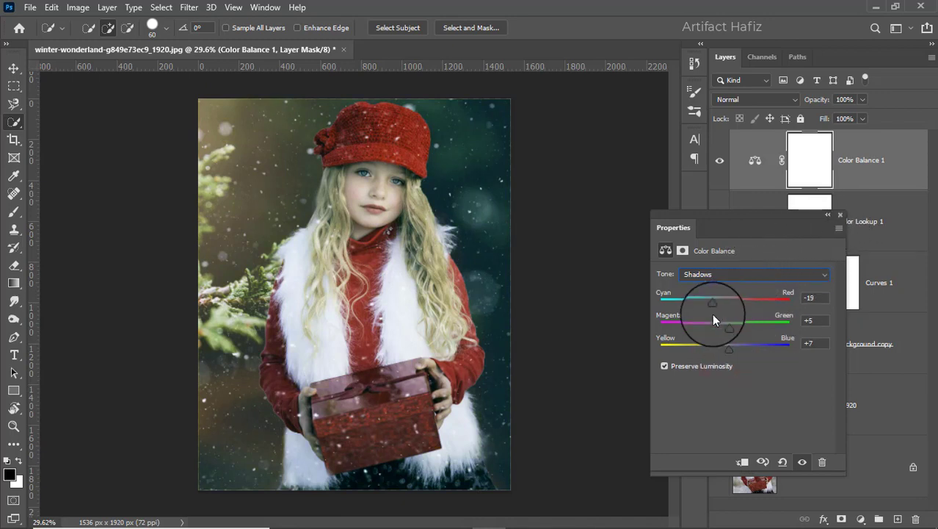
{"action": "left_click_drag", "start_coordinate": [712, 303], "coordinate": [727, 304]}
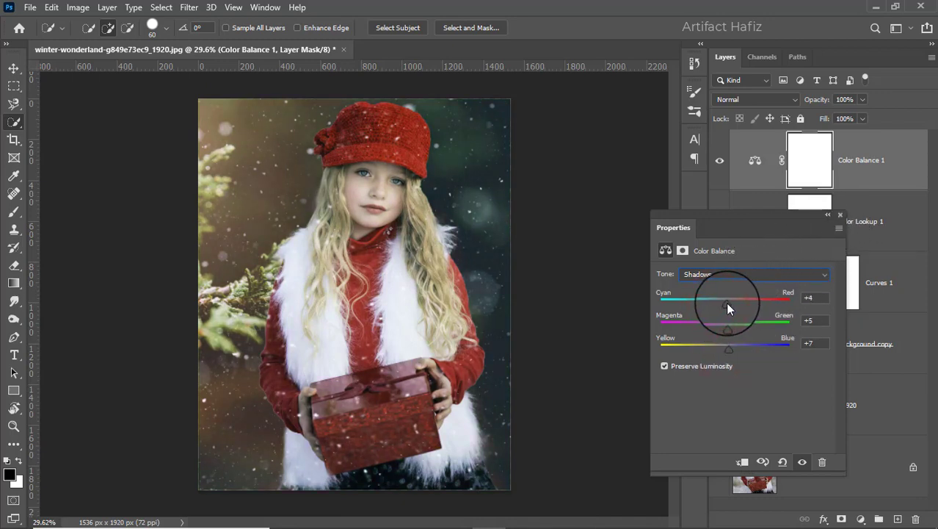
{"action": "left_click", "coordinate": [838, 216]}
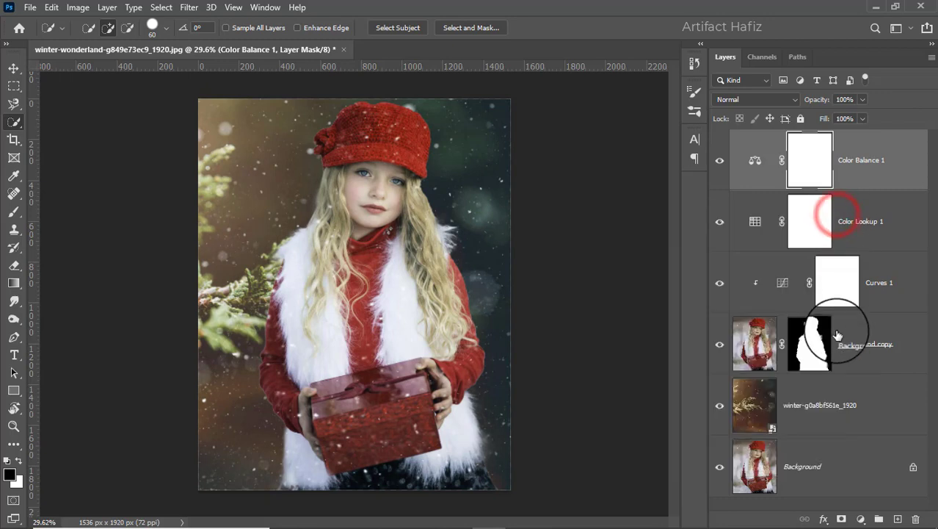
Step: Add an empty layer above Color Balance 1 and choose the Soft Round brush at 100% opacity
{"action": "left_click", "coordinate": [897, 519]}
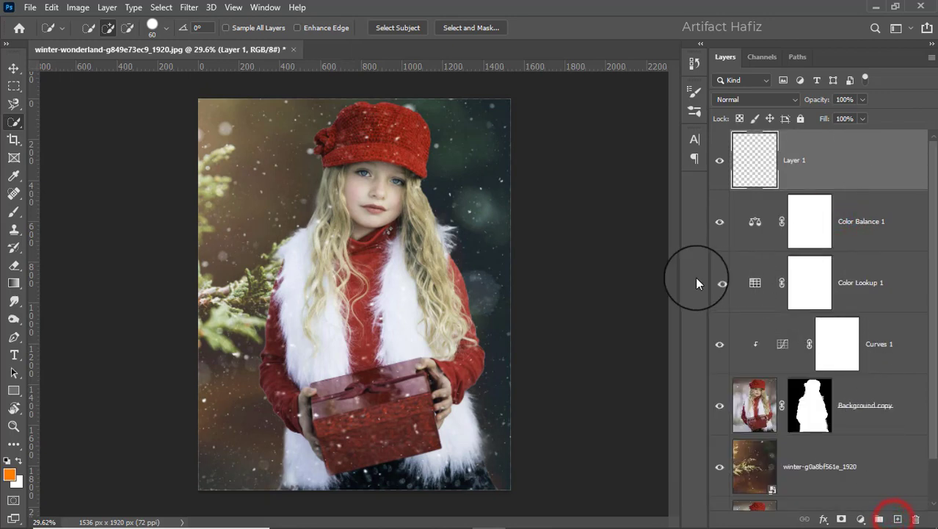
{"action": "left_click", "coordinate": [15, 211]}
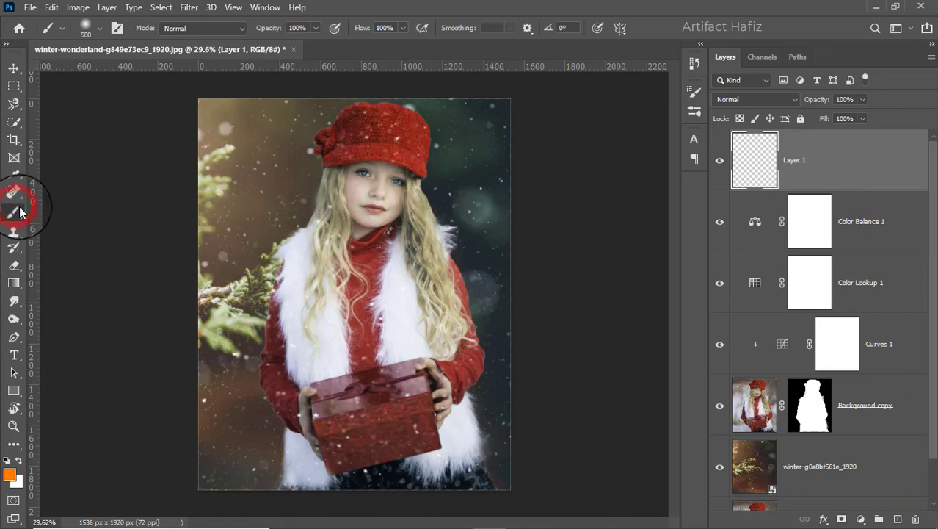
{"action": "left_click", "coordinate": [101, 29]}
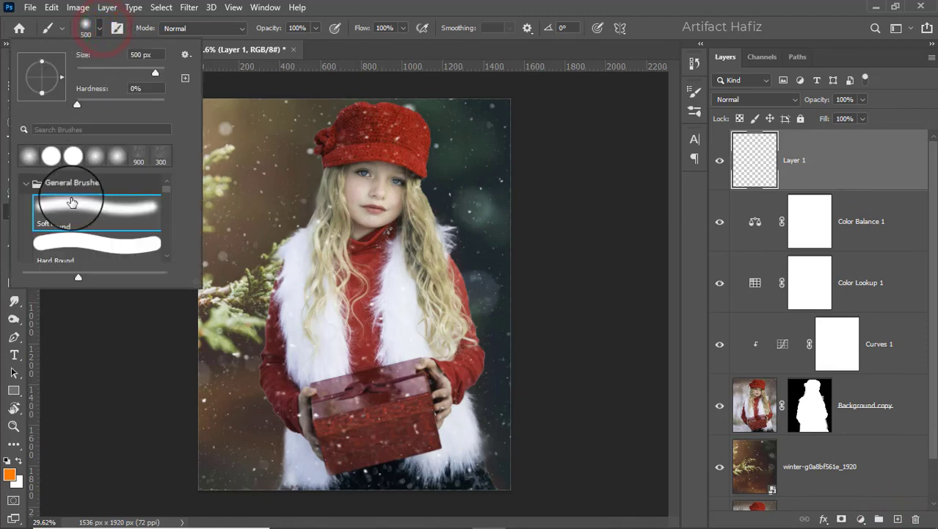
{"action": "left_click", "coordinate": [71, 199]}
{"action": "left_click", "coordinate": [316, 28]}
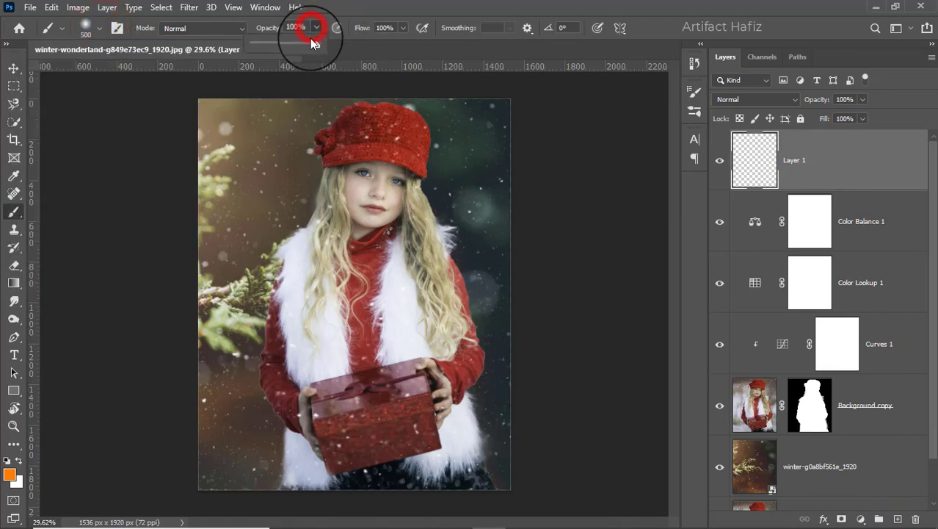
Step: Set the foreground color to the orange ff8711
{"action": "left_click", "coordinate": [10, 473]}
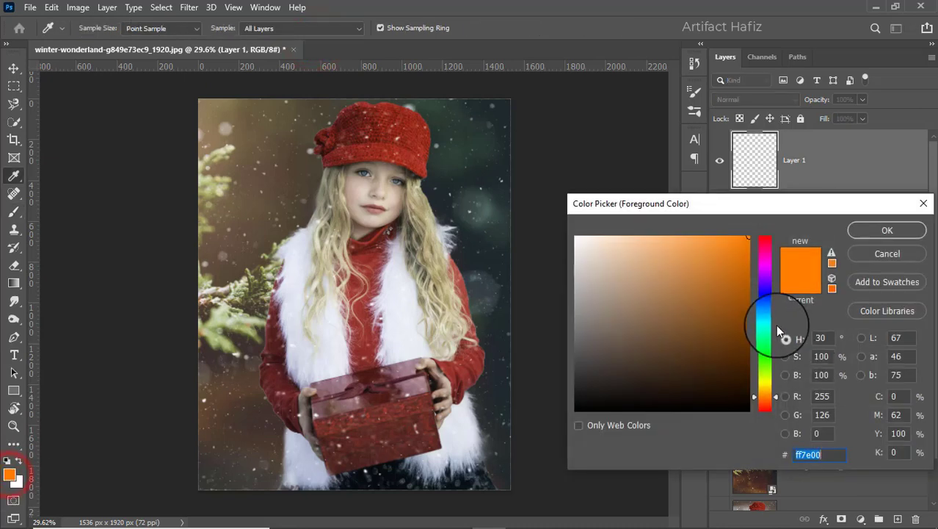
{"action": "left_click_drag", "start_coordinate": [762, 404], "coordinate": [764, 403]}
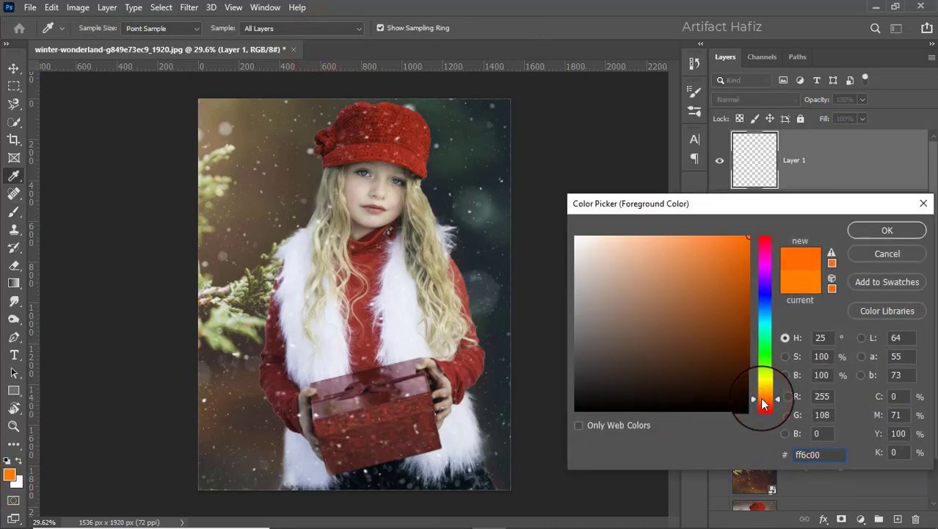
{"action": "left_click_drag", "start_coordinate": [732, 247], "coordinate": [739, 226]}
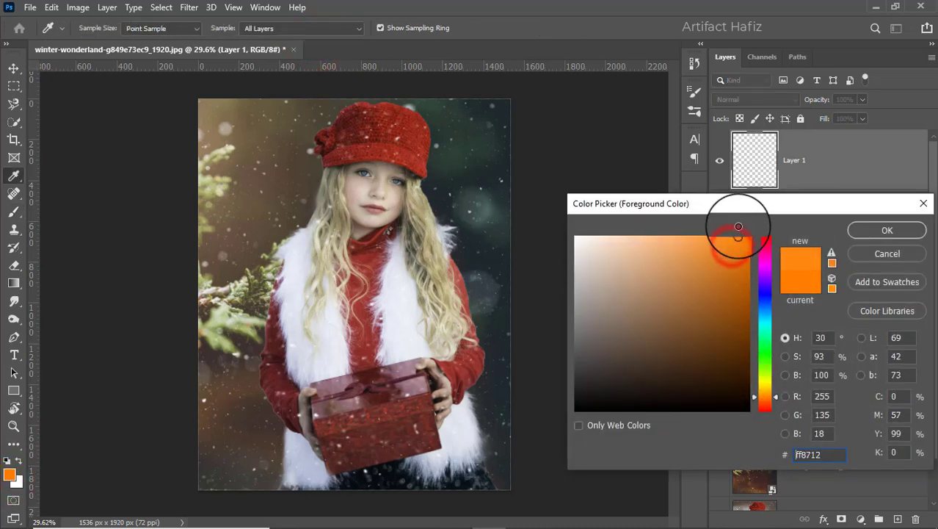
{"action": "double_click", "coordinate": [833, 457]}
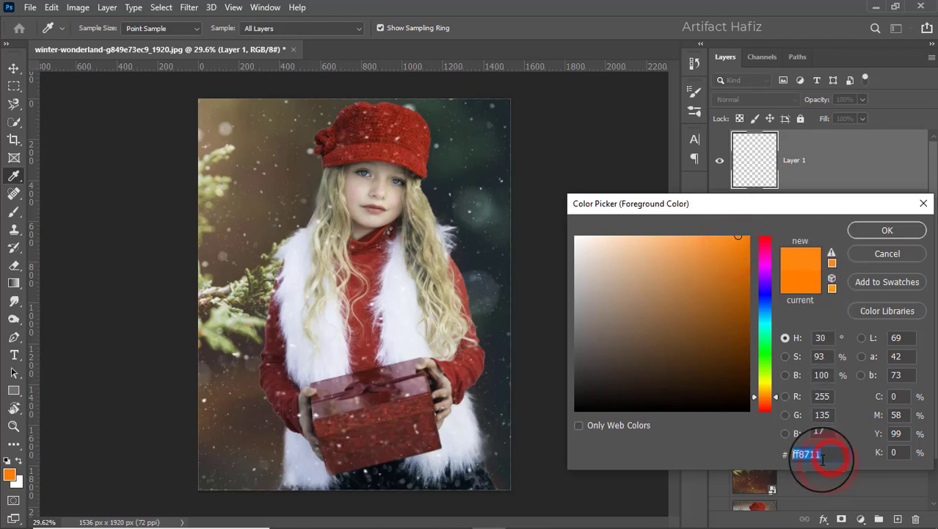
{"action": "left_click", "coordinate": [870, 232]}
Step: Paint a single soft orange spot with an 800 px brush on Layer 1 and move it beside the hat, above the fir branch
{"action": "key", "text": "b"}
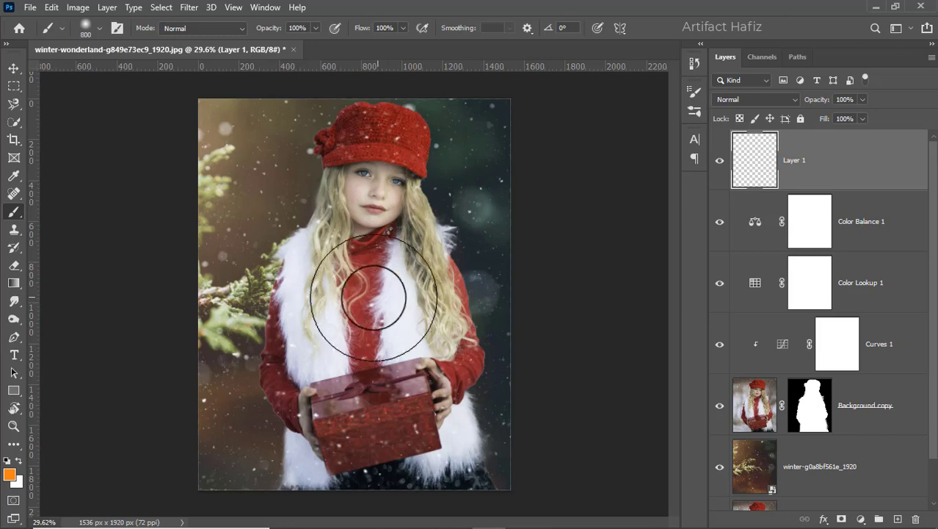
{"action": "key", "text": "bracketright"}
{"action": "key", "text": "bracketright"}
{"action": "left_click", "coordinate": [352, 290]}
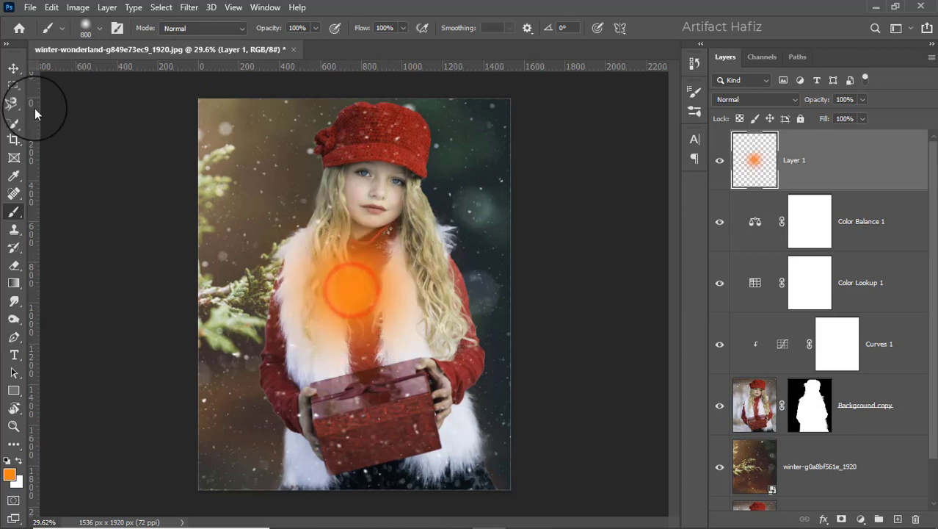
{"action": "left_click", "coordinate": [13, 67]}
{"action": "left_click_drag", "start_coordinate": [336, 290], "coordinate": [245, 162]}
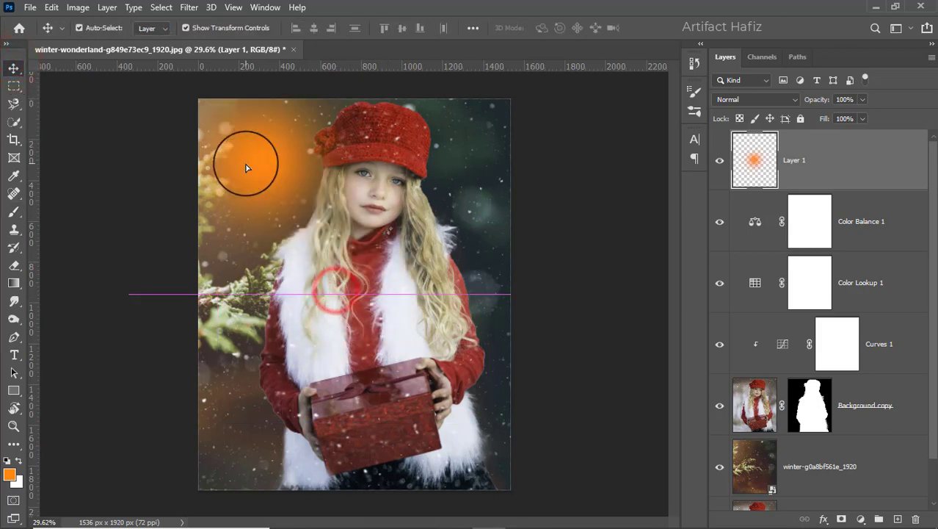
Step: Blend the orange glow layer in Screen mode at 55% opacity and enlarge it to 284.61% over the photo's upper-left corner
{"action": "left_click", "coordinate": [734, 100]}
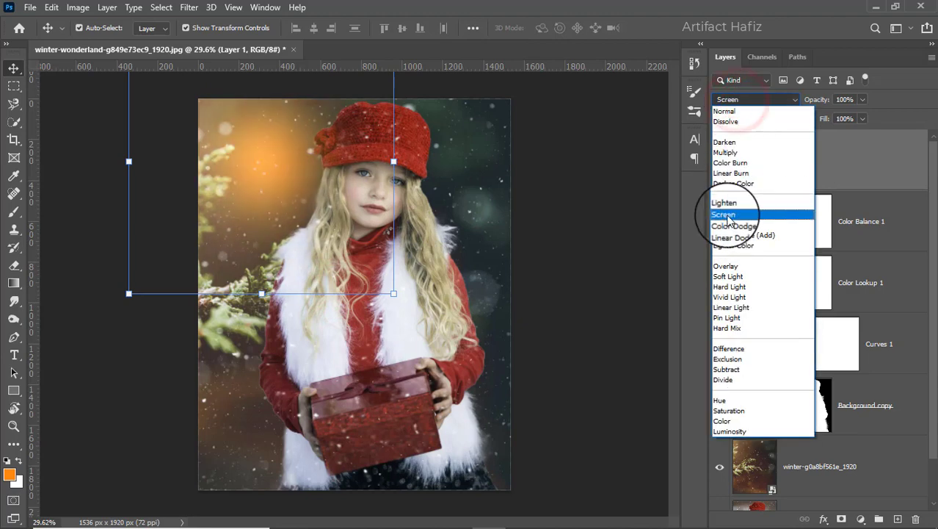
{"action": "left_click", "coordinate": [724, 215]}
{"action": "left_click_drag", "start_coordinate": [395, 162], "coordinate": [716, 185]}
{"action": "left_click_drag", "start_coordinate": [612, 192], "coordinate": [428, 193]}
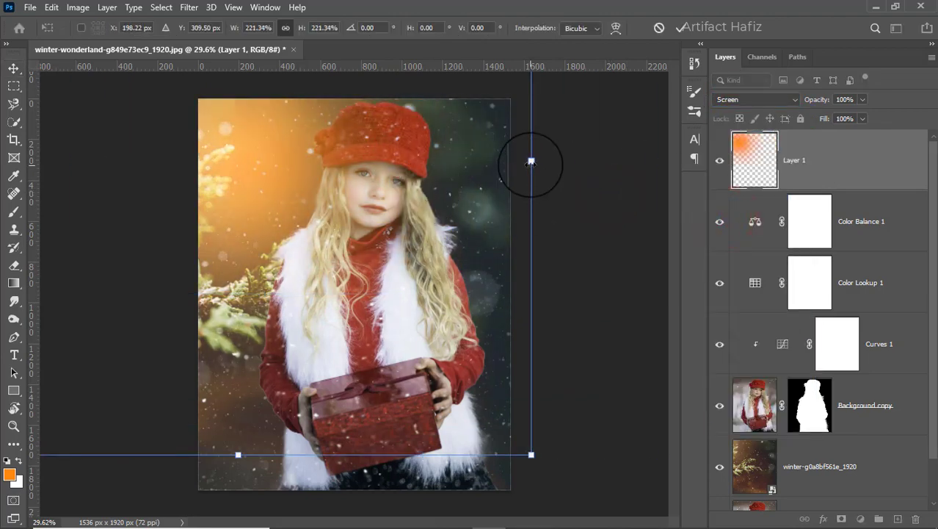
{"action": "left_click_drag", "start_coordinate": [530, 160], "coordinate": [695, 192]}
{"action": "left_click_drag", "start_coordinate": [599, 194], "coordinate": [495, 140]}
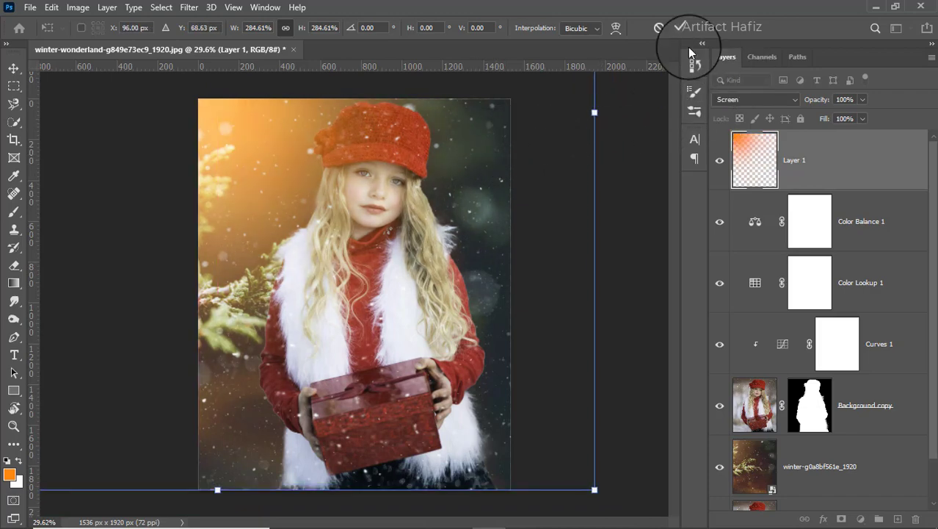
{"action": "left_click", "coordinate": [679, 30]}
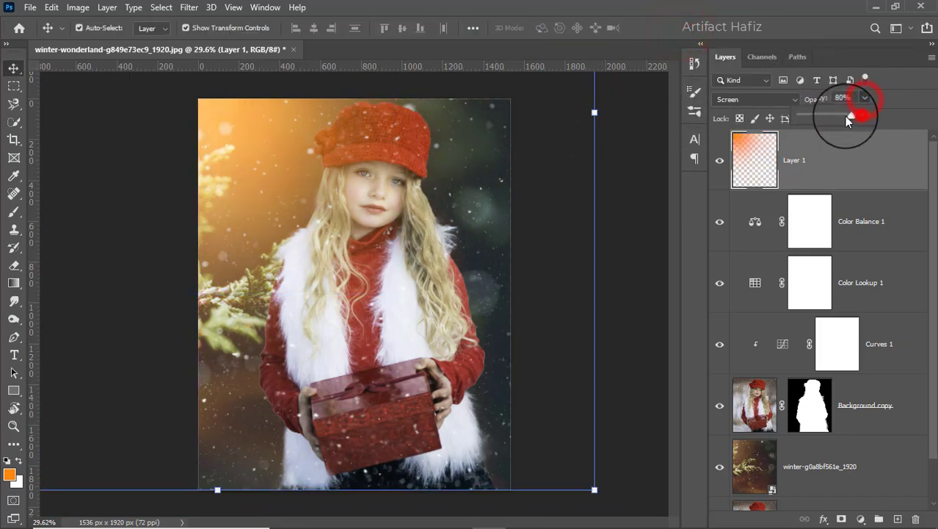
{"action": "left_click_drag", "start_coordinate": [844, 116], "coordinate": [836, 117]}
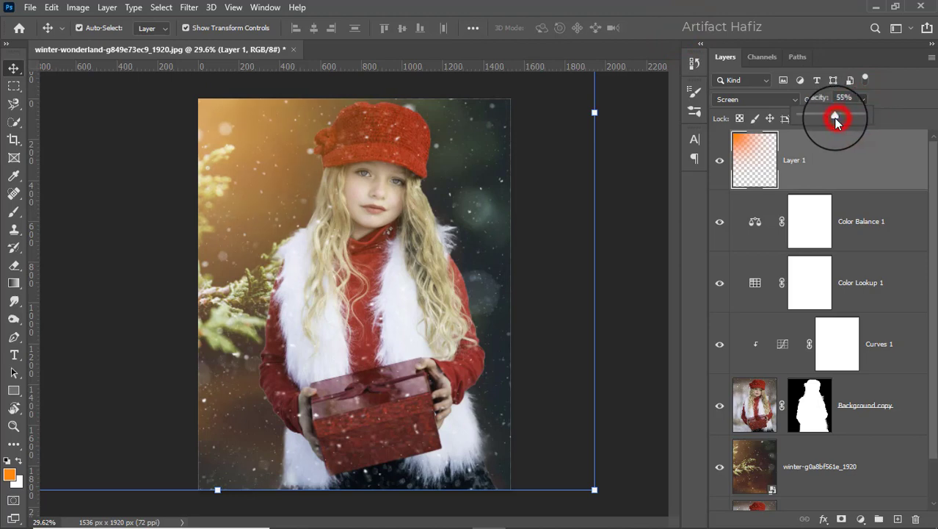
{"action": "left_click", "coordinate": [850, 162]}
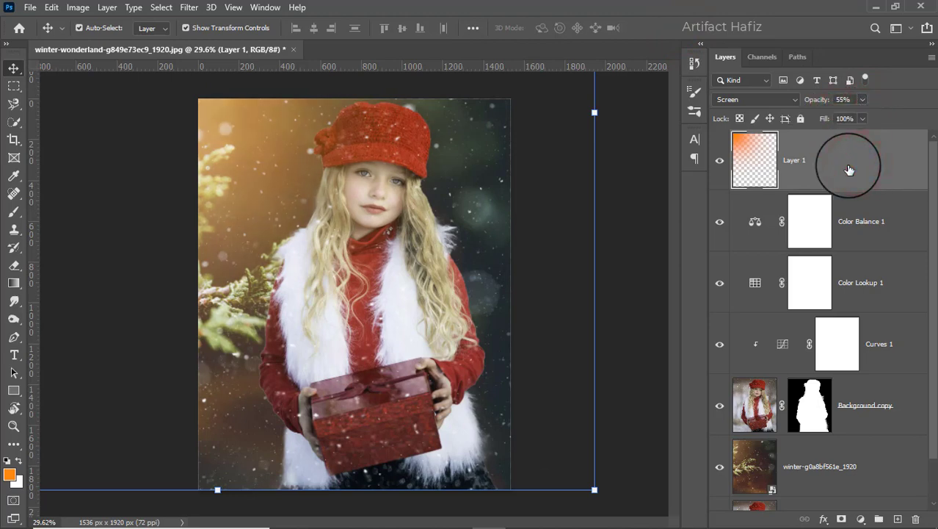
Step: Stamp all visible layers into a new top layer and convert it for smart filters
{"action": "key", "text": "ctrl+alt+shift+e"}
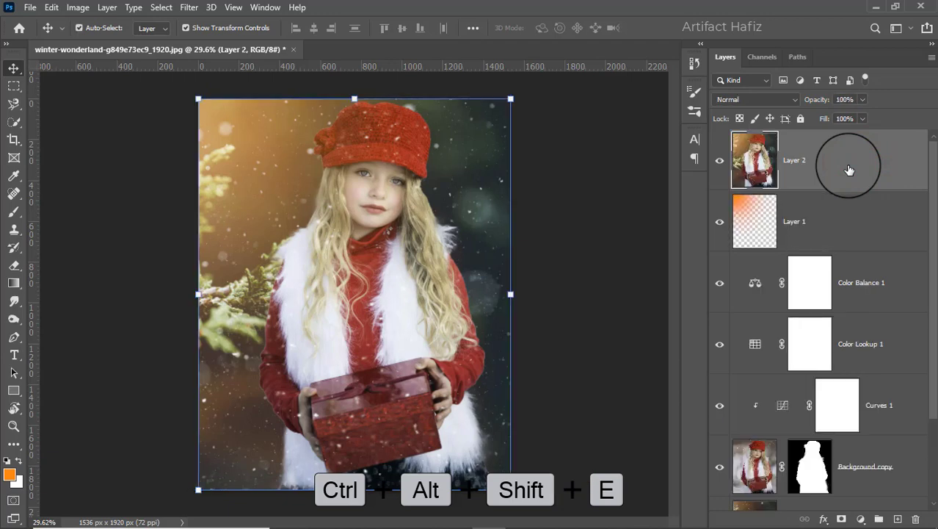
{"action": "left_click", "coordinate": [189, 7]}
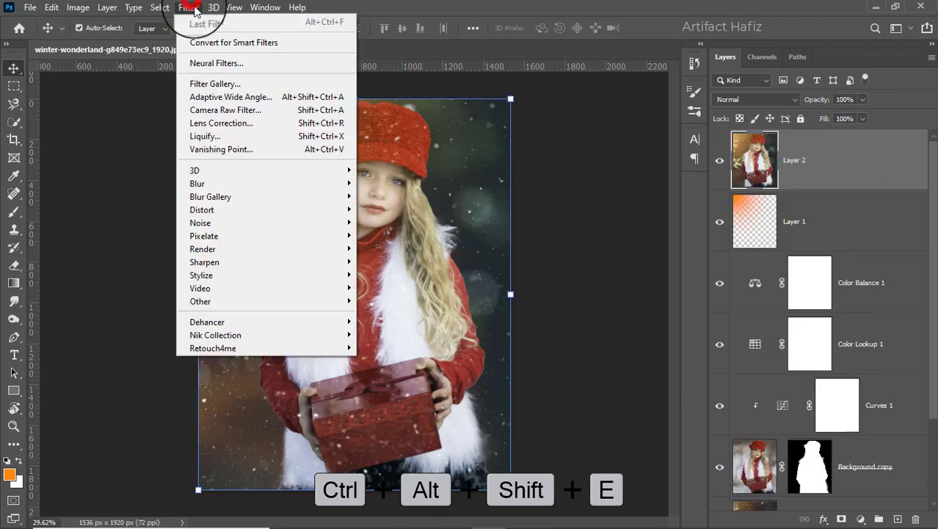
{"action": "left_click", "coordinate": [205, 42]}
Step: In the Camera Raw Filter, set Exposure -0.35, Contrast -9, Highlights -32, Shadows +5, Whites +40 and Blacks +24
{"action": "left_click", "coordinate": [190, 7]}
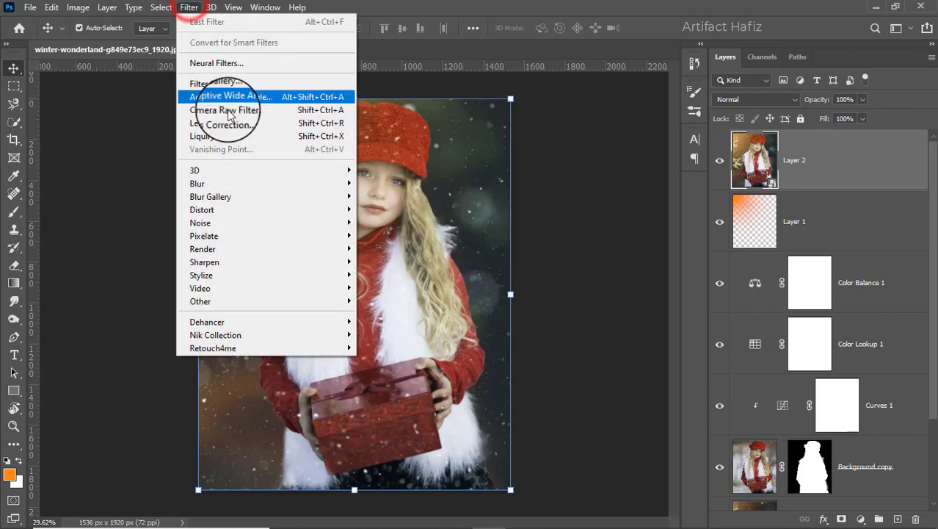
{"action": "left_click", "coordinate": [225, 110]}
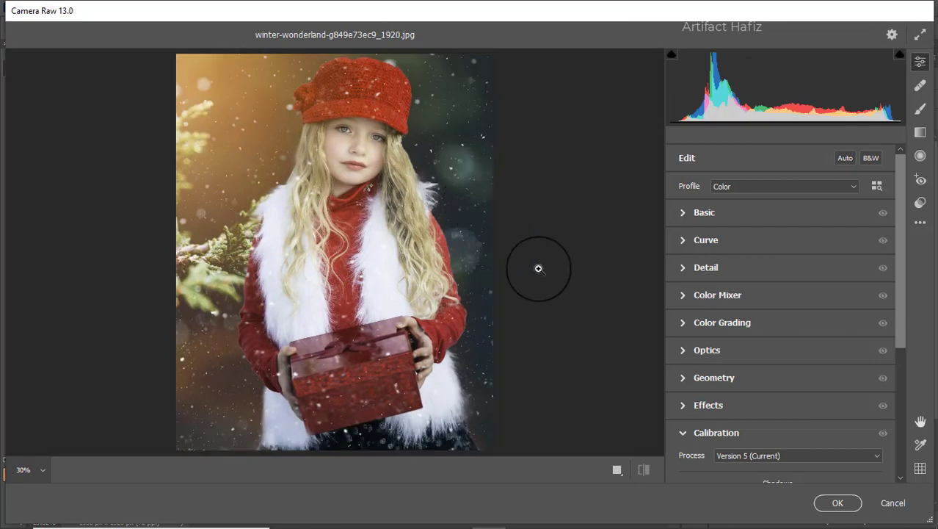
{"action": "left_click", "coordinate": [694, 213]}
{"action": "left_click_drag", "start_coordinate": [783, 266], "coordinate": [775, 271]}
{"action": "mouse_move", "coordinate": [781, 307]}
{"action": "left_mouse_down"}
{"action": "mouse_move", "coordinate": [743, 310]}
{"action": "mouse_move", "coordinate": [788, 287]}
{"action": "mouse_move", "coordinate": [774, 292]}
{"action": "left_mouse_up"}
{"action": "left_click_drag", "start_coordinate": [781, 328], "coordinate": [823, 347]}
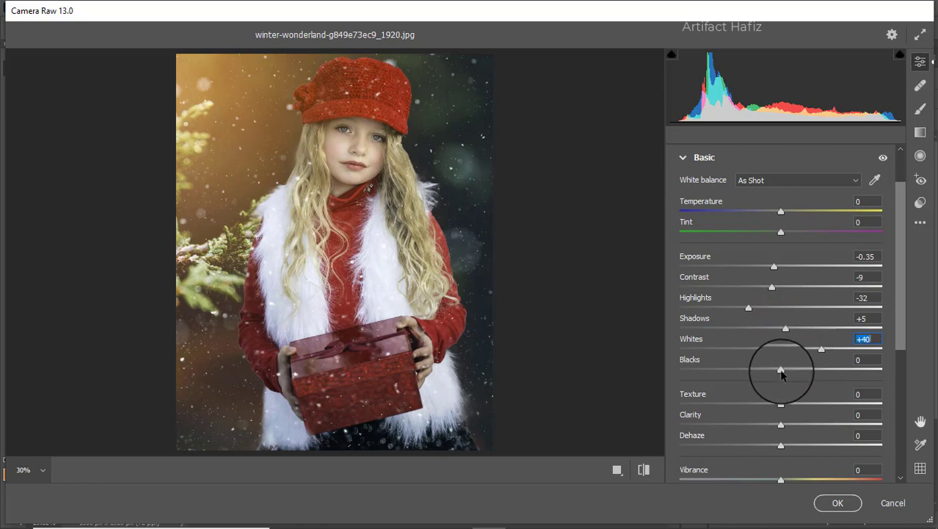
{"action": "left_click_drag", "start_coordinate": [782, 370], "coordinate": [803, 372]}
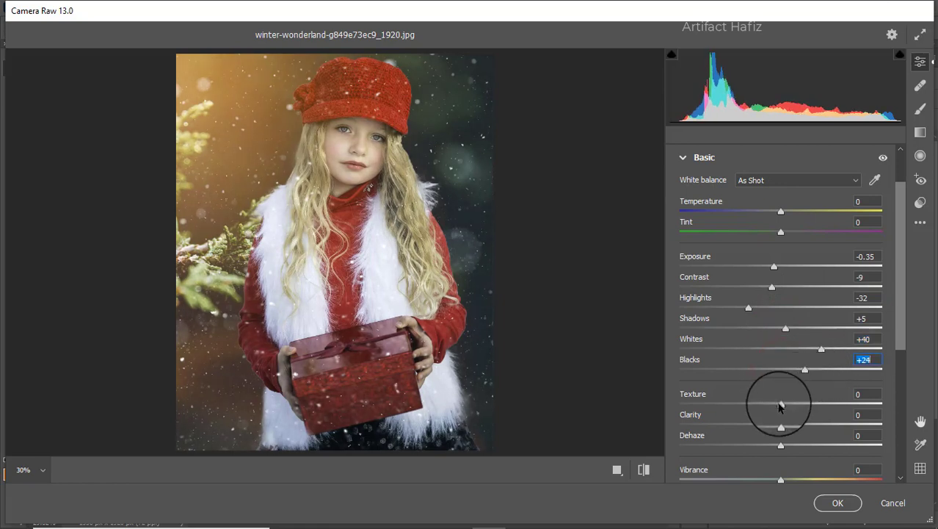
Step: Set the Basic adjustments Texture to -3, Clarity to +3, Dehaze to +15, Vibrance to +29 and Saturation to -18
{"action": "left_click_drag", "start_coordinate": [780, 405], "coordinate": [810, 449]}
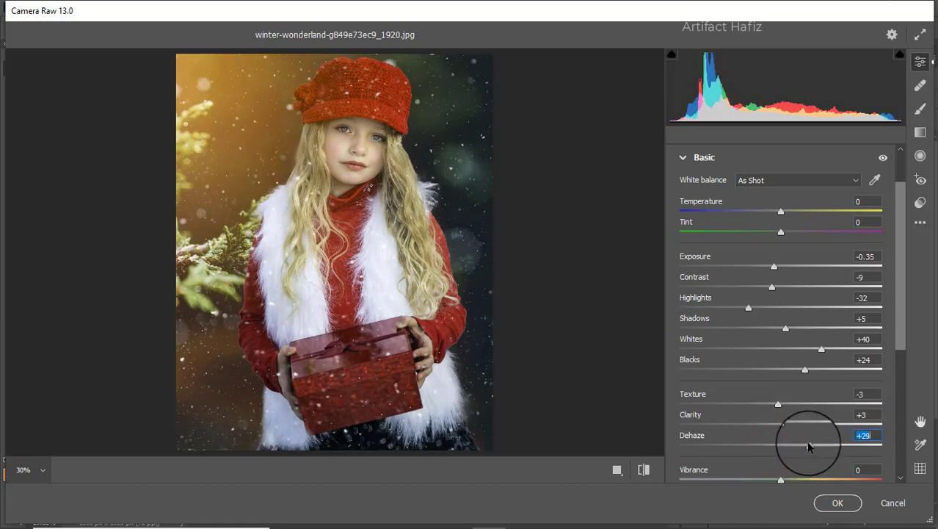
{"action": "left_click_drag", "start_coordinate": [807, 446], "coordinate": [797, 447]}
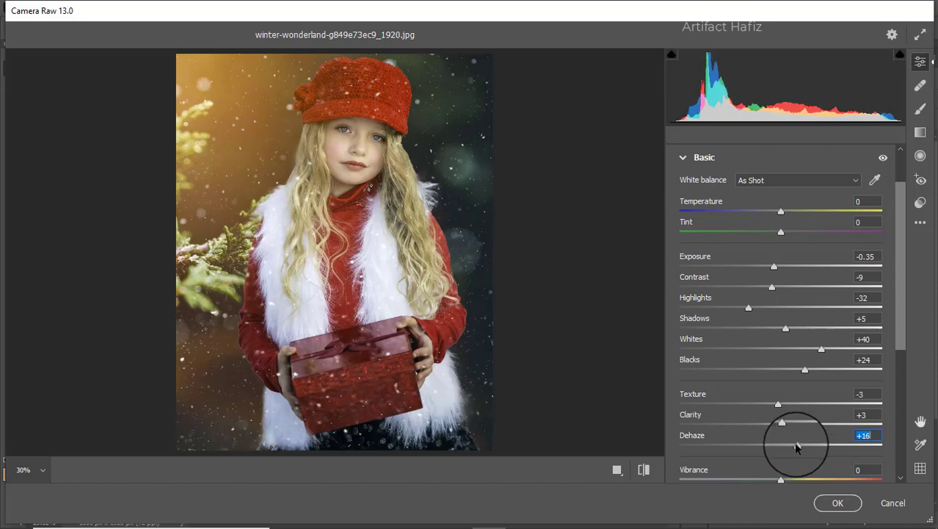
{"action": "scroll", "coordinate": [828, 345], "scroll_direction": "down", "scroll_amount": 3}
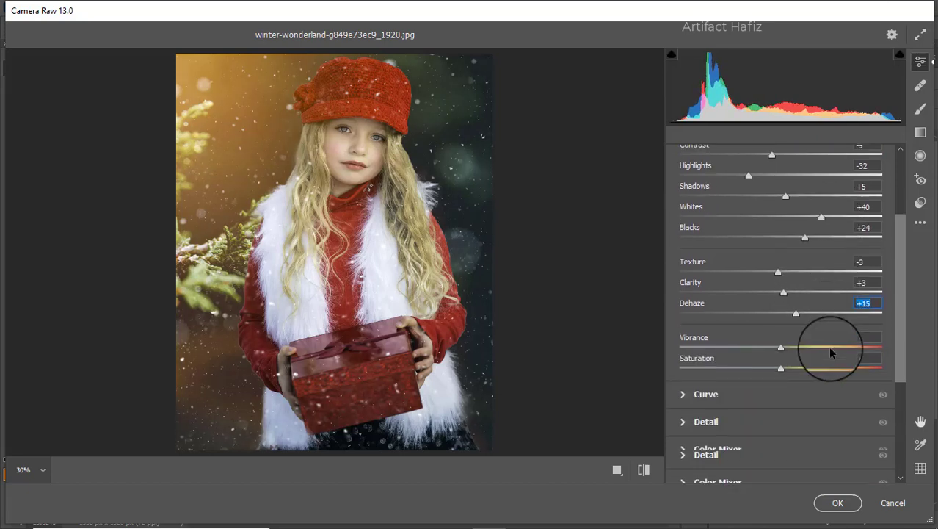
{"action": "left_click_drag", "start_coordinate": [783, 347], "coordinate": [765, 370]}
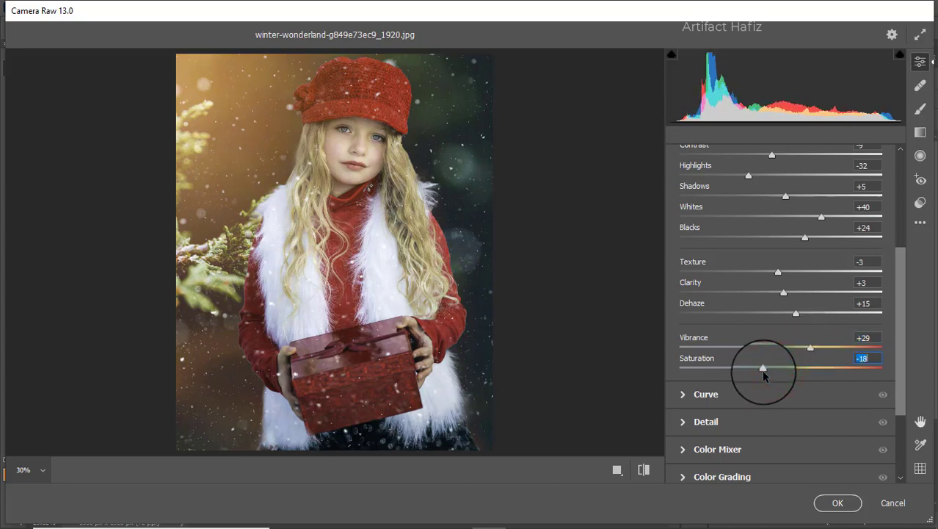
Step: Raise the black point of the blue channel's point curve to an output of 5
{"action": "left_click", "coordinate": [733, 397]}
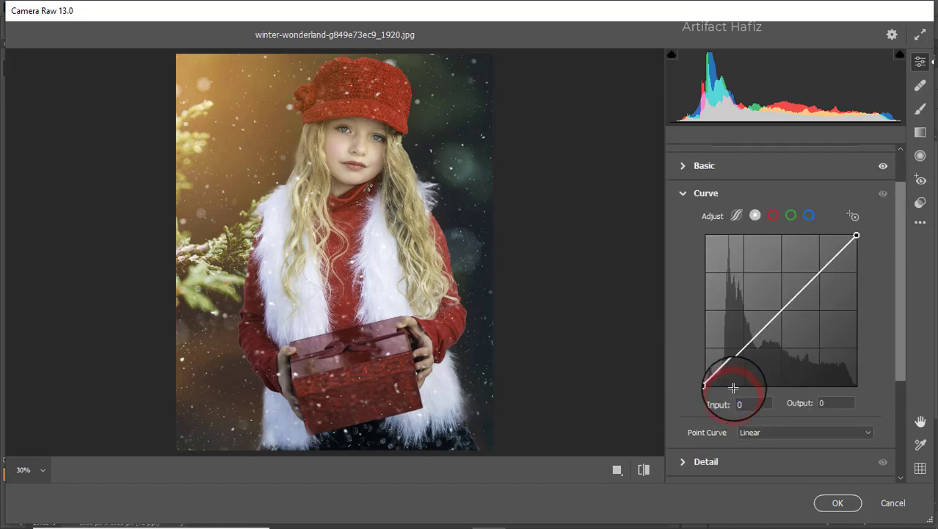
{"action": "left_click", "coordinate": [810, 215]}
{"action": "left_click_drag", "start_coordinate": [705, 385], "coordinate": [707, 383]}
Step: Set the Detail adjustments to Sharpening 8, Noise Reduction 2 and Color Noise Reduction 15
{"action": "scroll", "coordinate": [711, 376], "scroll_direction": "down", "scroll_amount": 3}
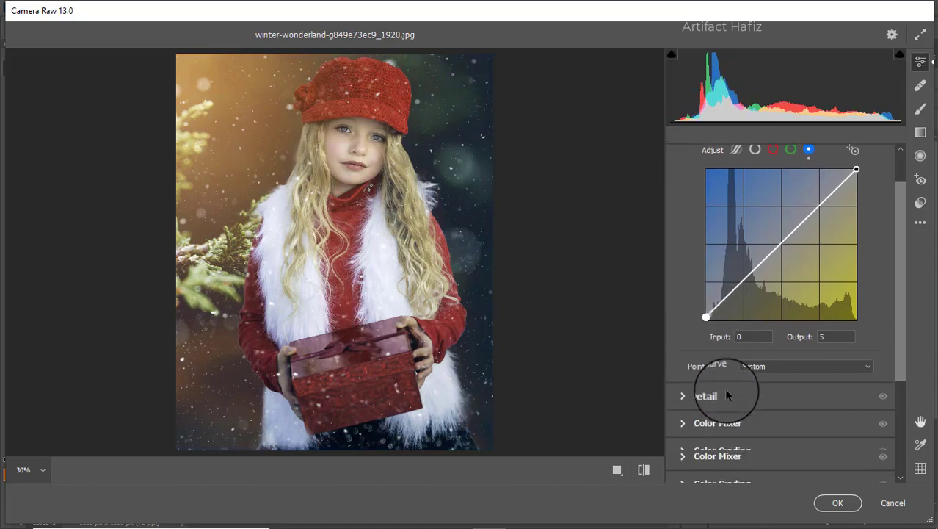
{"action": "left_click", "coordinate": [712, 363]}
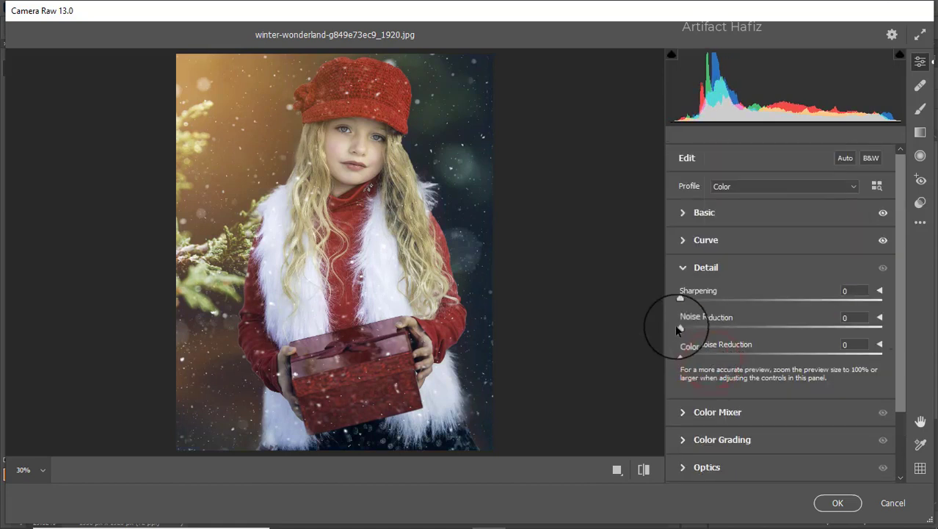
{"action": "left_click_drag", "start_coordinate": [681, 300], "coordinate": [709, 355]}
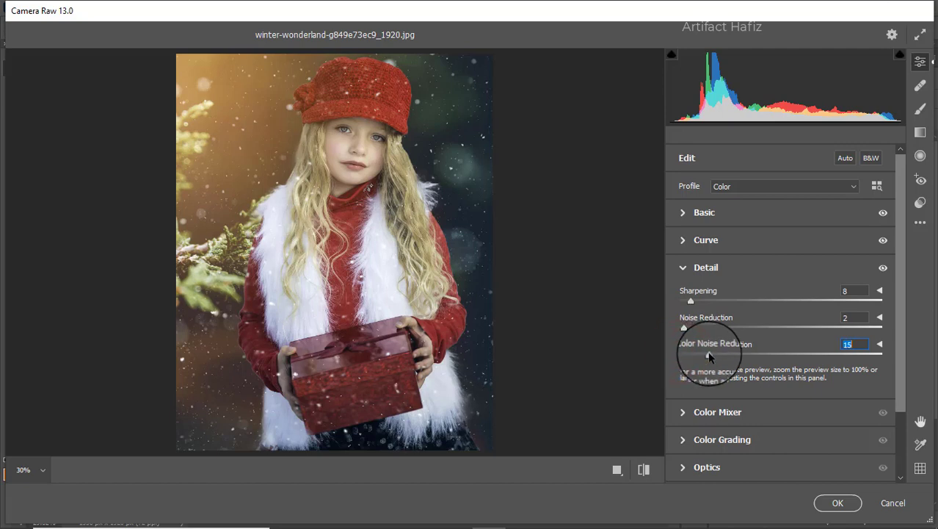
Step: Set the Color Mixer saturation to Reds +100, Oranges +16, Yellows -12, Greens +44, Aquas +89 and Blues +25
{"action": "left_click", "coordinate": [706, 412]}
{"action": "left_click", "coordinate": [726, 245]}
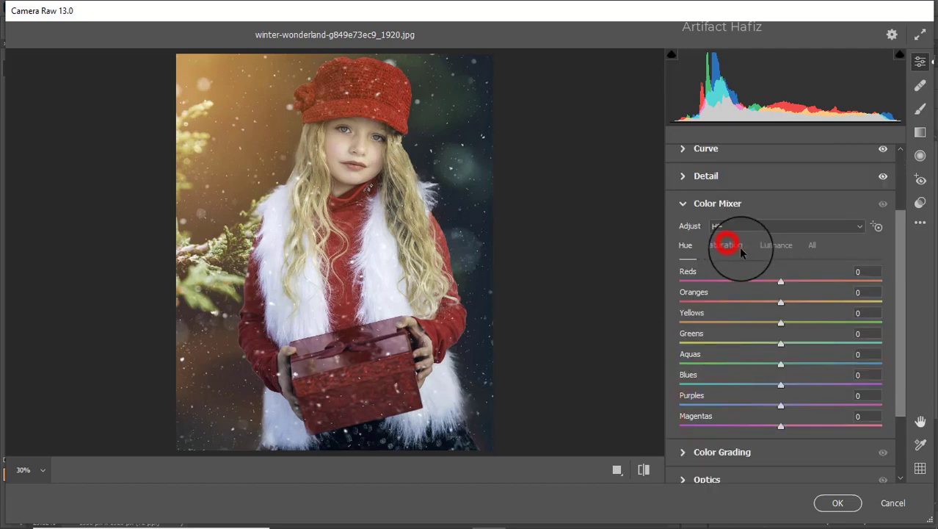
{"action": "left_click_drag", "start_coordinate": [779, 281], "coordinate": [884, 282]}
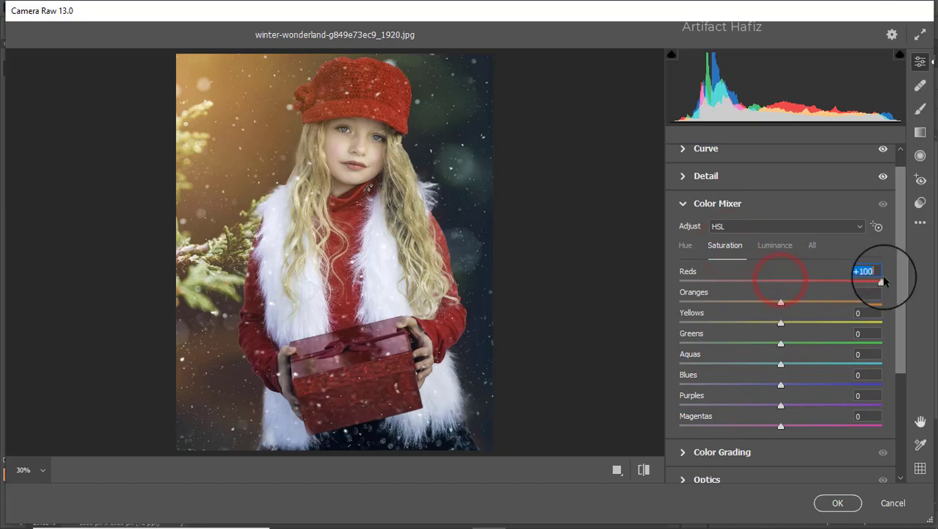
{"action": "left_click", "coordinate": [781, 302]}
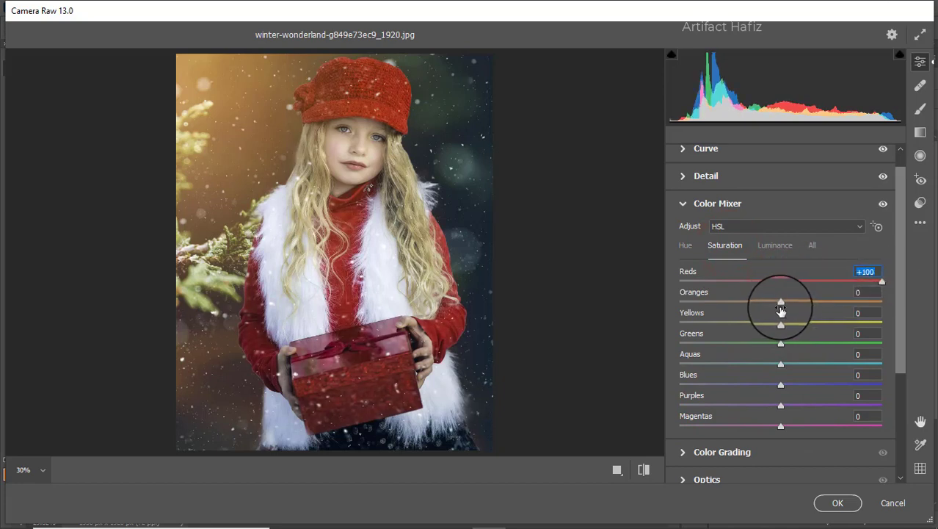
{"action": "left_click_drag", "start_coordinate": [788, 304], "coordinate": [871, 363]}
{"action": "left_click_drag", "start_coordinate": [779, 385], "coordinate": [806, 385]}
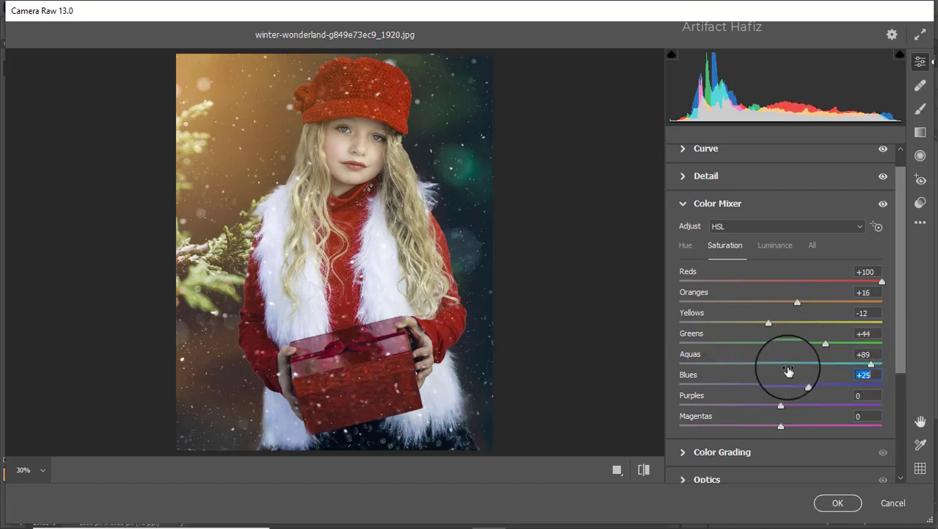
Step: Set the Color Mixer luminance to Oranges +14, Yellows -12, Aquas -14 and Blues -7
{"action": "left_click", "coordinate": [777, 245]}
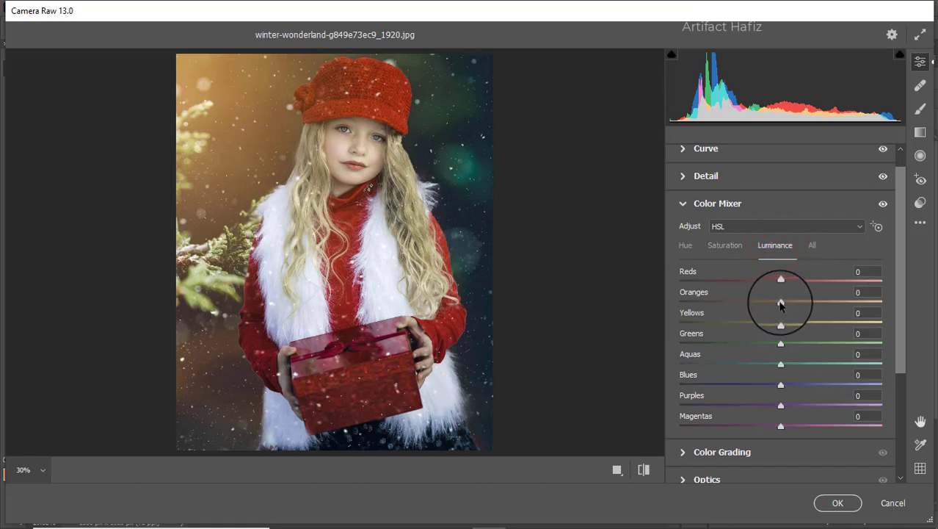
{"action": "left_click_drag", "start_coordinate": [780, 302], "coordinate": [767, 336]}
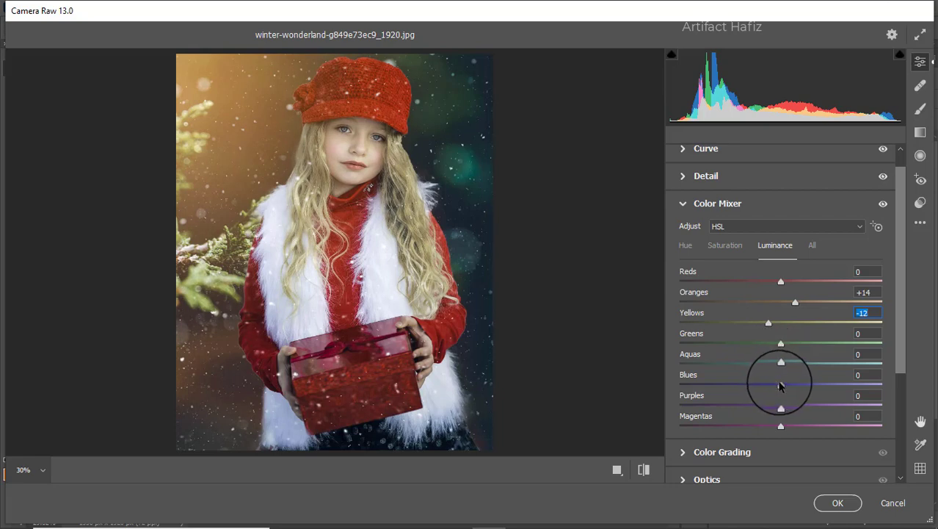
{"action": "left_click_drag", "start_coordinate": [780, 386], "coordinate": [766, 366]}
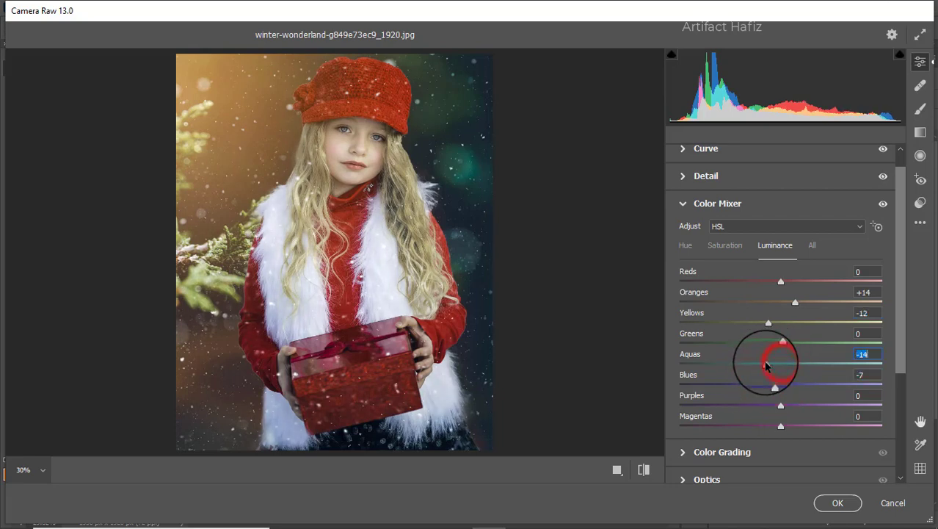
Step: Shift the Color Mixer hue to Greens -65, Aquas -97 and Blues -52
{"action": "left_click", "coordinate": [685, 244]}
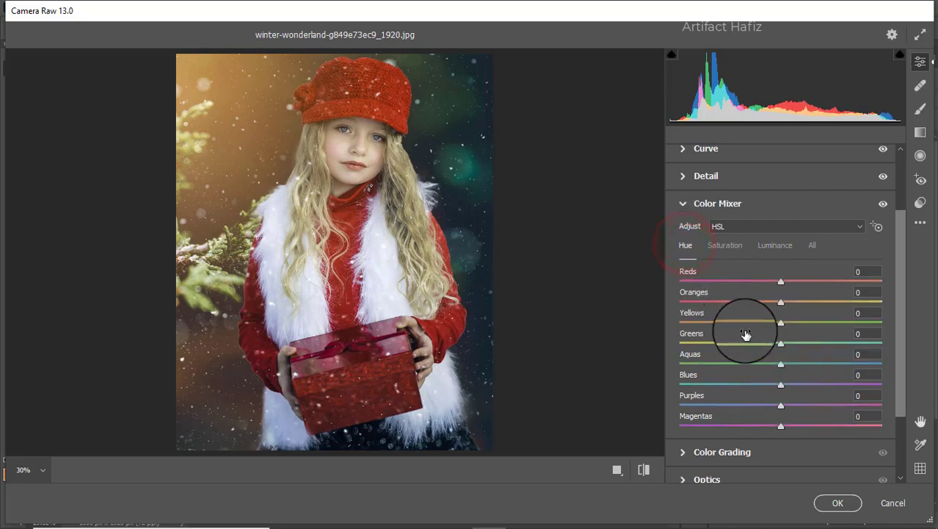
{"action": "left_click_drag", "start_coordinate": [780, 363], "coordinate": [683, 373]}
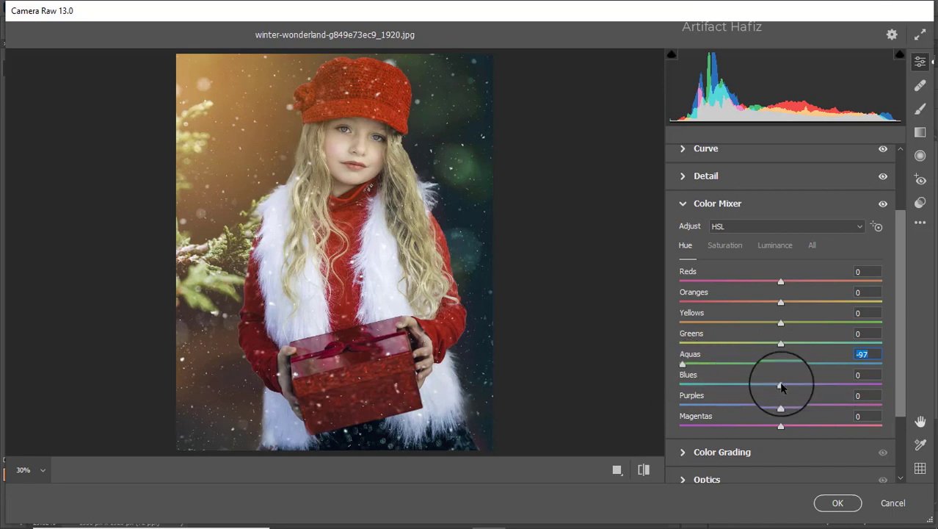
{"action": "left_click_drag", "start_coordinate": [780, 384], "coordinate": [729, 387]}
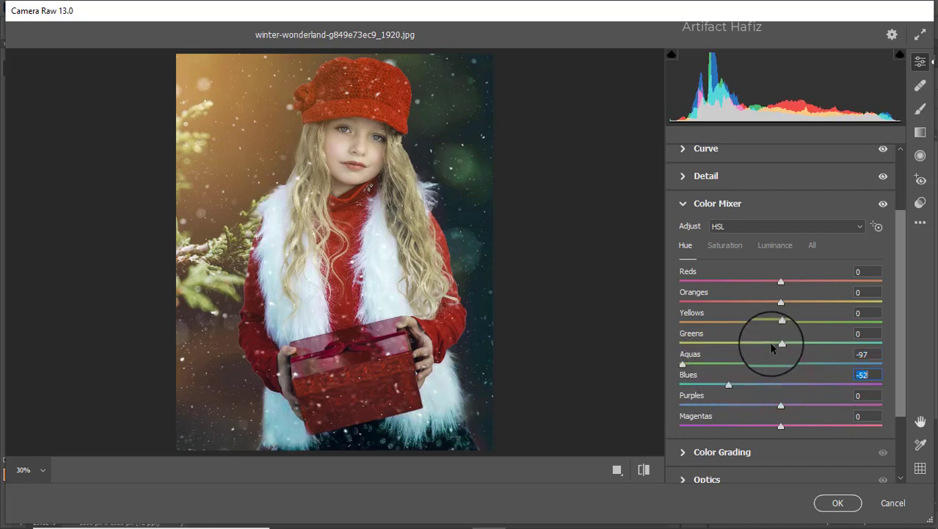
{"action": "left_click_drag", "start_coordinate": [780, 343], "coordinate": [735, 347]}
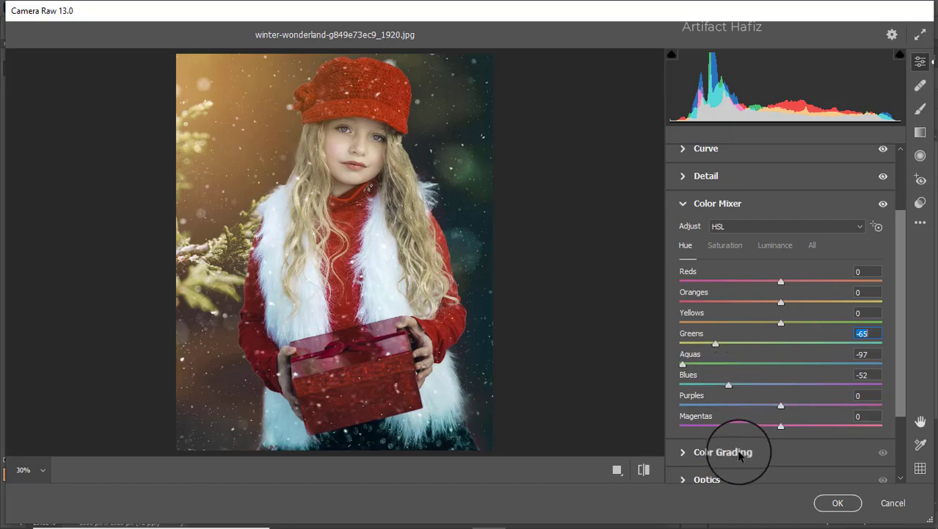
Step: Color grade the shadows toward orange (hue 18, saturation 13), the highlights toward green and the midtones toward magenta at low saturation
{"action": "left_click", "coordinate": [698, 451]}
{"action": "left_click_drag", "start_coordinate": [735, 367], "coordinate": [702, 384]}
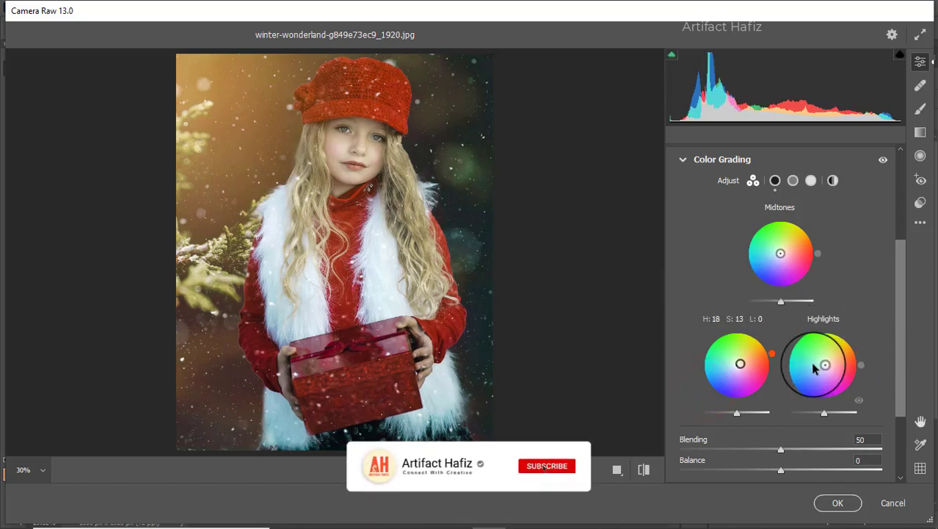
{"action": "left_click_drag", "start_coordinate": [824, 365], "coordinate": [830, 323]}
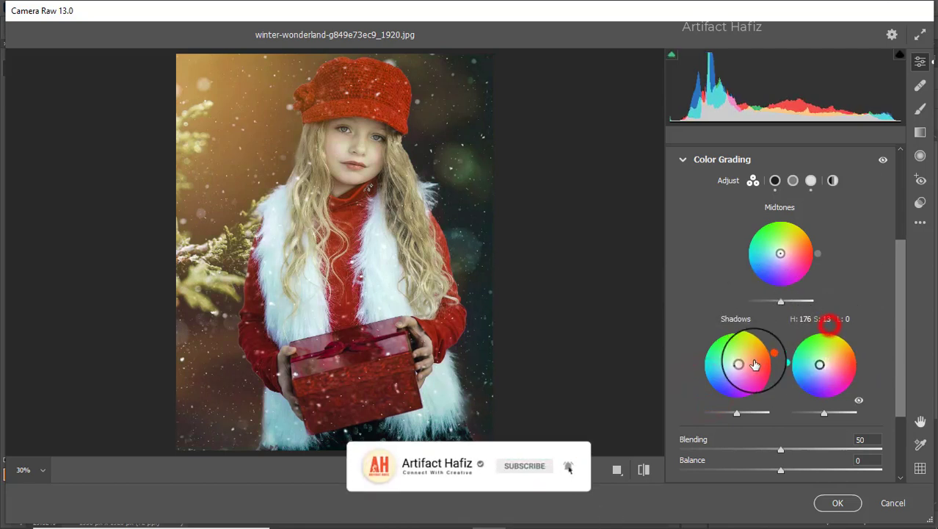
{"action": "left_click_drag", "start_coordinate": [859, 355], "coordinate": [813, 331]}
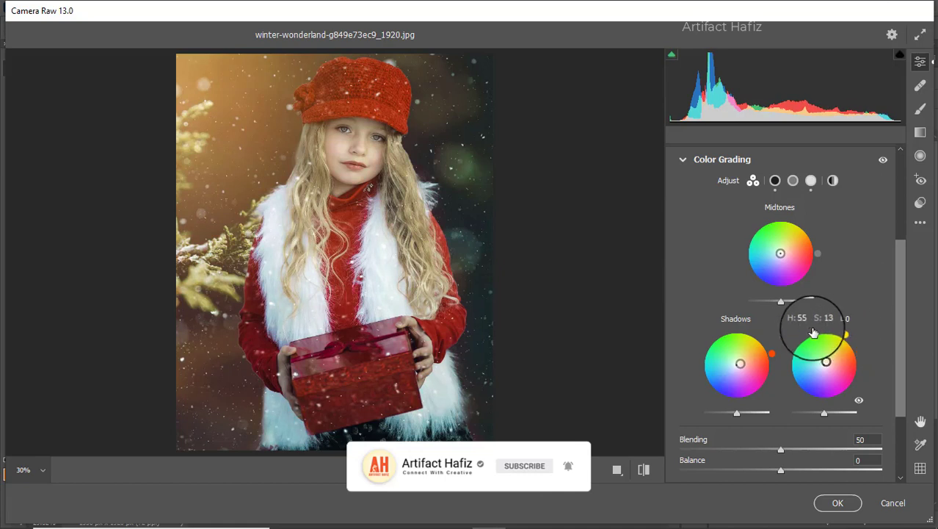
{"action": "left_click_drag", "start_coordinate": [781, 254], "coordinate": [852, 233]}
{"action": "left_click_drag", "start_coordinate": [841, 286], "coordinate": [795, 322]}
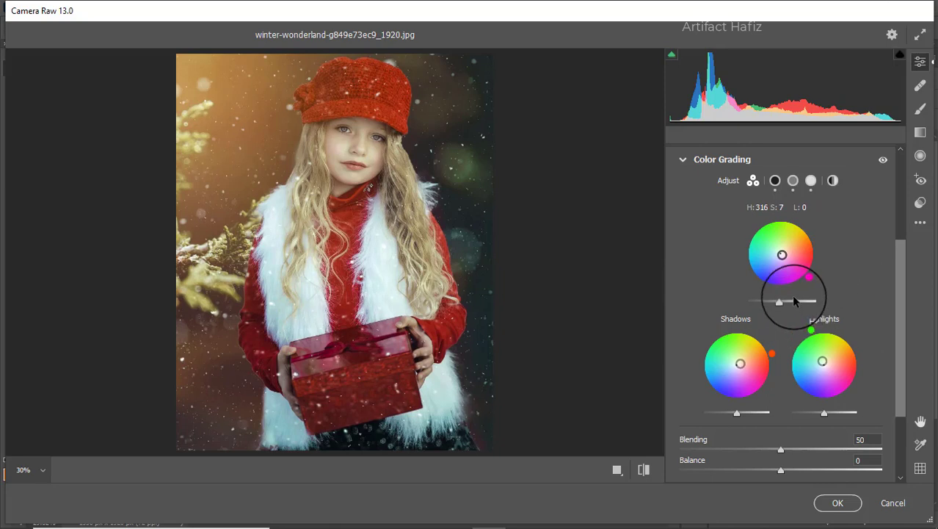
{"action": "scroll", "coordinate": [791, 295], "scroll_direction": "down", "scroll_amount": 3}
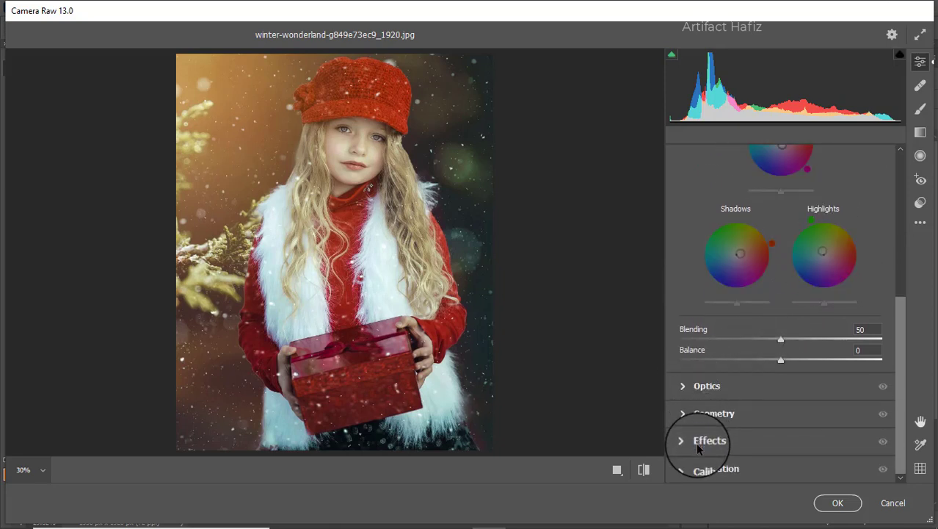
{"action": "left_click", "coordinate": [696, 442]}
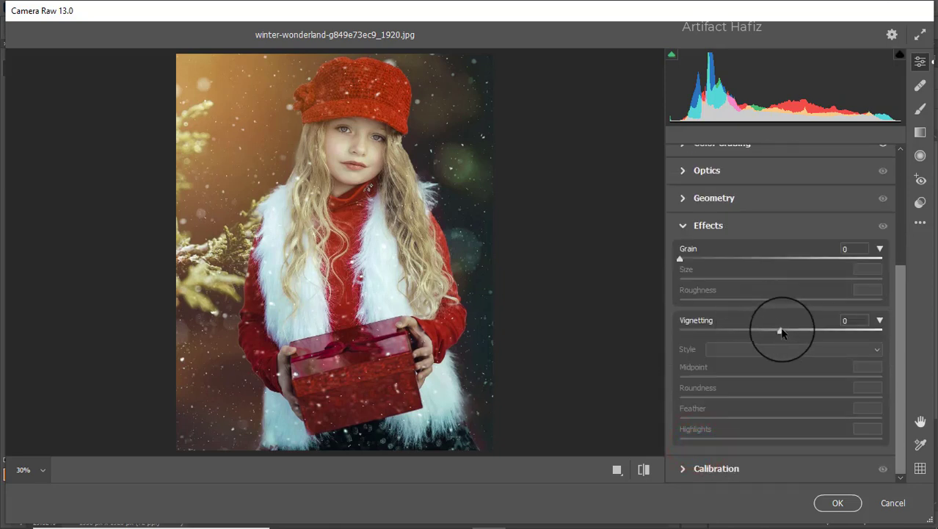
{"action": "mouse_move", "coordinate": [782, 331]}
{"action": "left_mouse_down"}
{"action": "mouse_move", "coordinate": [758, 329]}
{"action": "mouse_move", "coordinate": [781, 332]}
{"action": "left_mouse_up"}
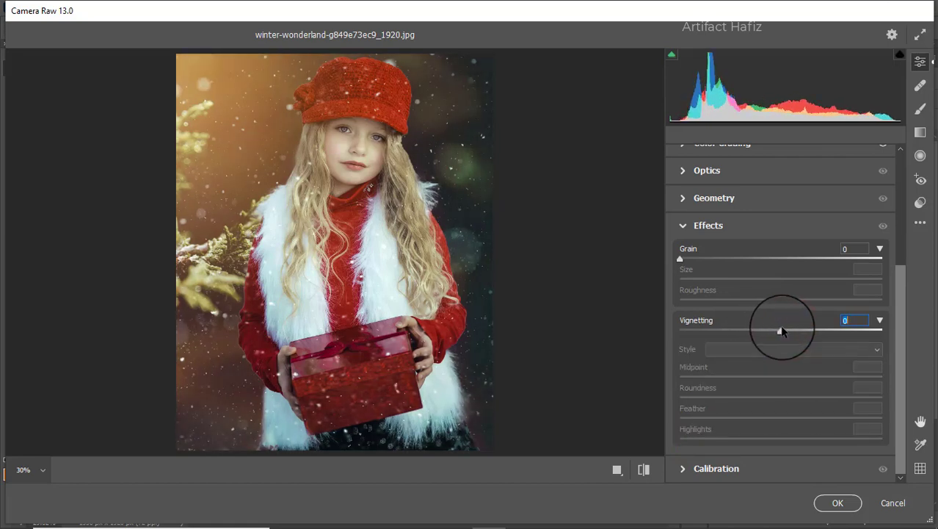
Step: Set the Calibration saturation to Red Primary -29, Green Primary +48 and Blue Primary +10, and apply the Camera Raw filter
{"action": "left_click", "coordinate": [734, 469]}
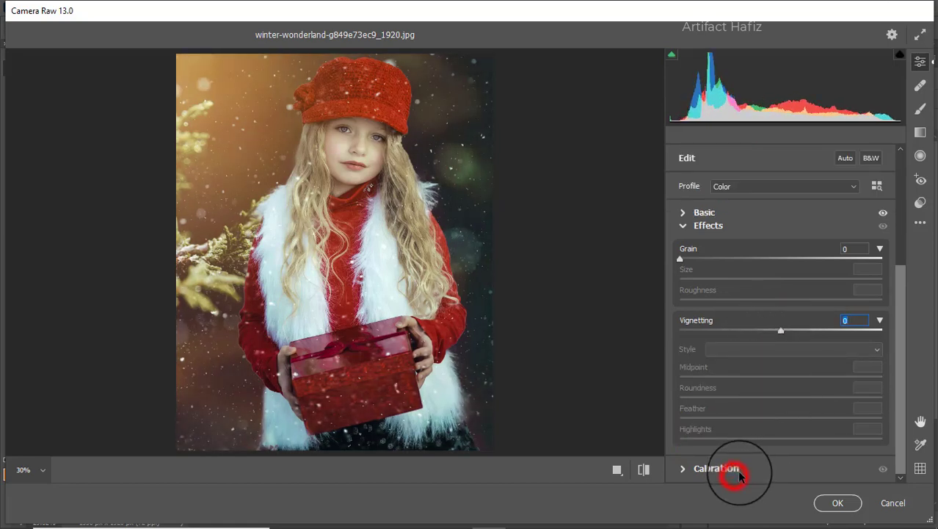
{"action": "left_click_drag", "start_coordinate": [782, 408], "coordinate": [829, 409]}
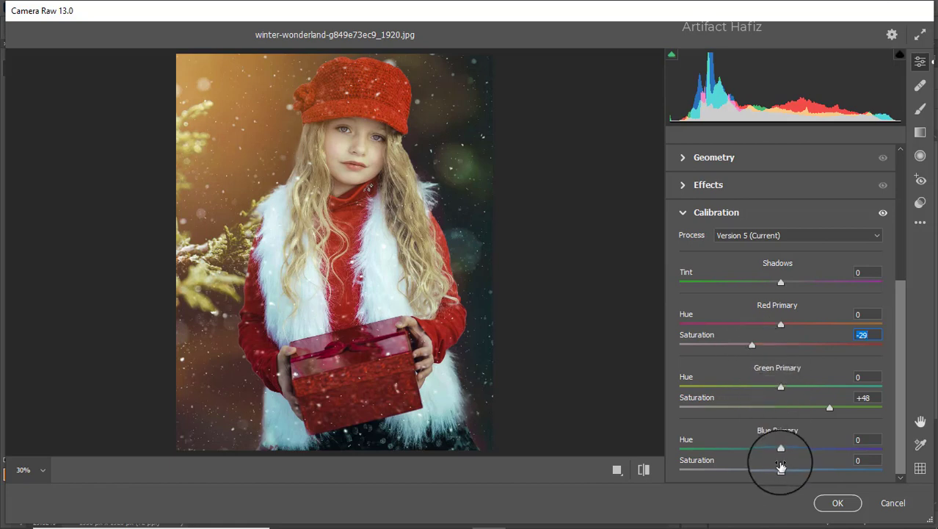
{"action": "left_click_drag", "start_coordinate": [780, 470], "coordinate": [792, 476]}
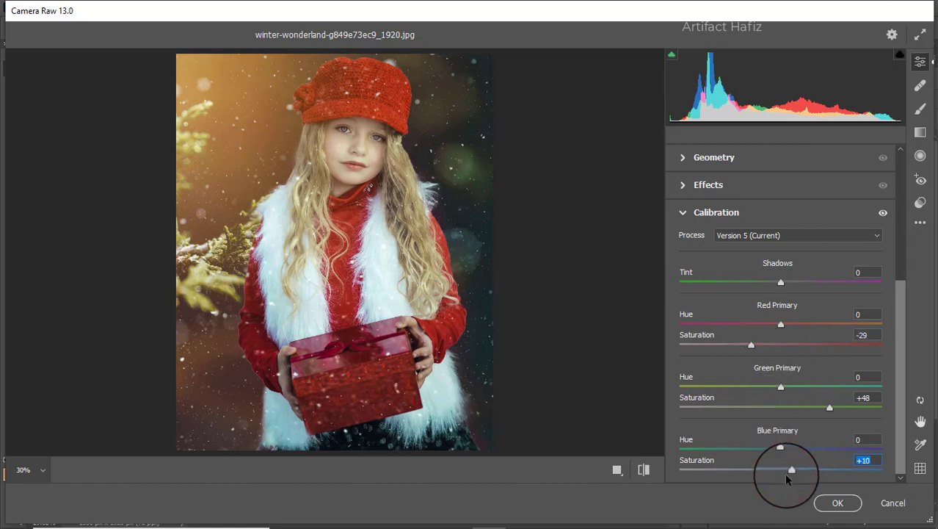
{"action": "left_click", "coordinate": [835, 504]}
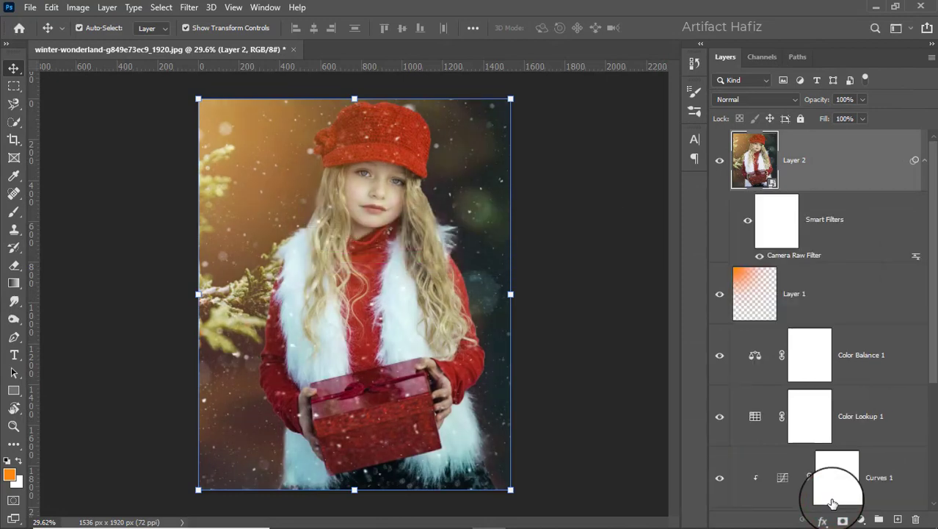
Step: Compare the image with and without the Camera Raw graded Layer 2 by hiding and showing the layer
{"action": "left_click", "coordinate": [720, 164]}
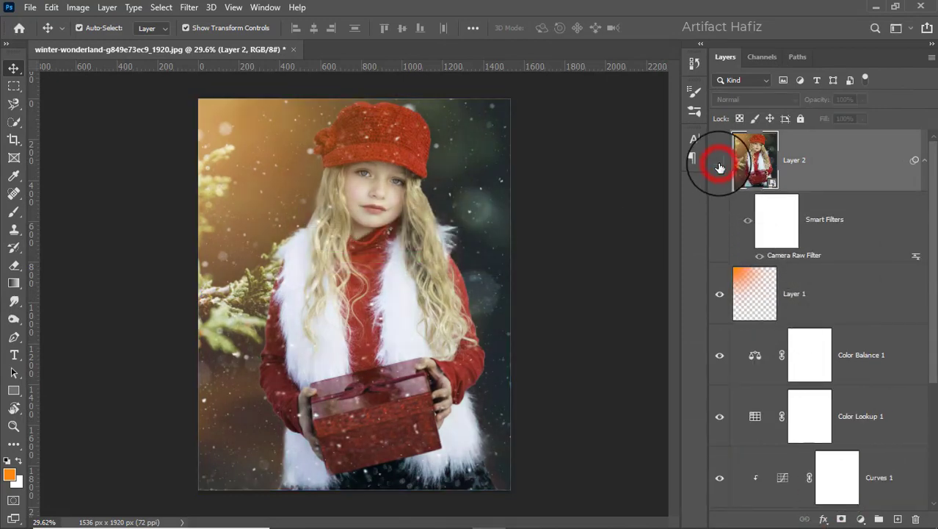
{"action": "left_click", "coordinate": [719, 164]}
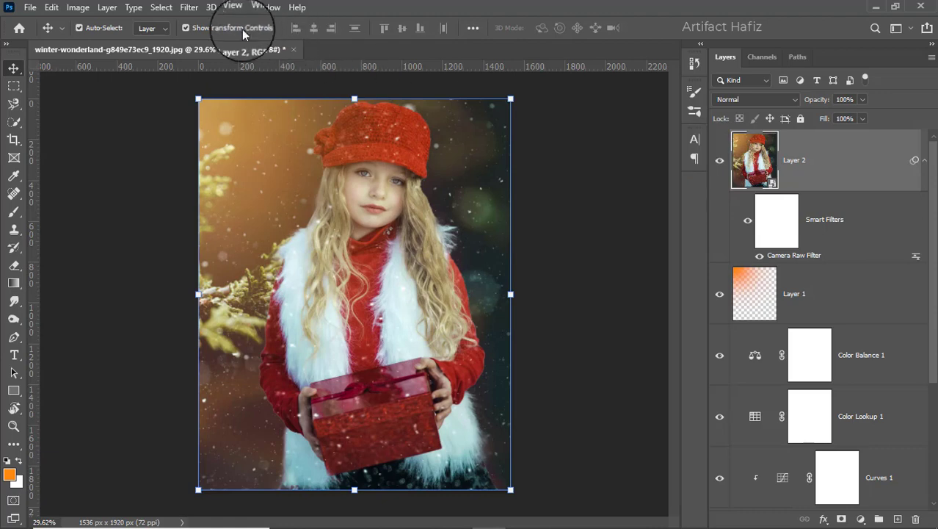
Step: Open Layer 2 in Nik Collection's Color Efex Pro 4 and choose the Cross Processing filter
{"action": "left_click", "coordinate": [189, 7]}
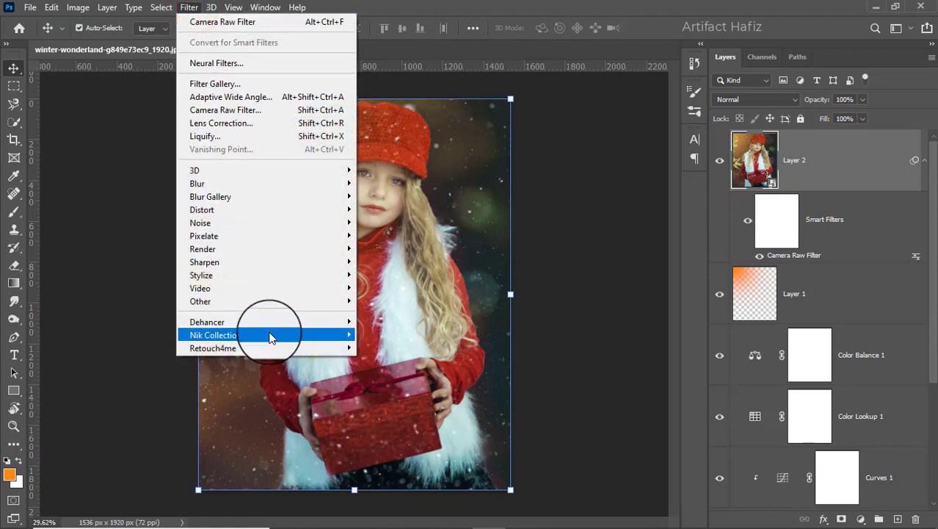
{"action": "mouse_move", "coordinate": [309, 335]}
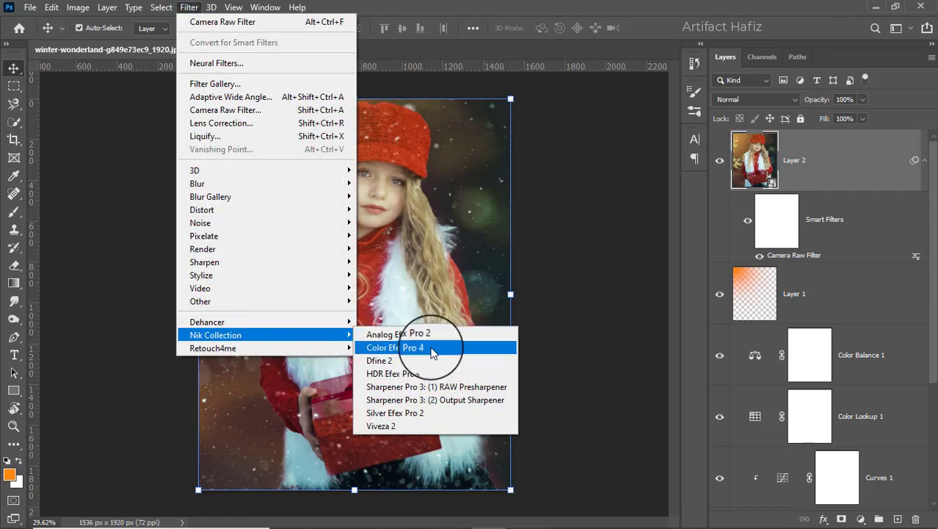
{"action": "left_click", "coordinate": [402, 349]}
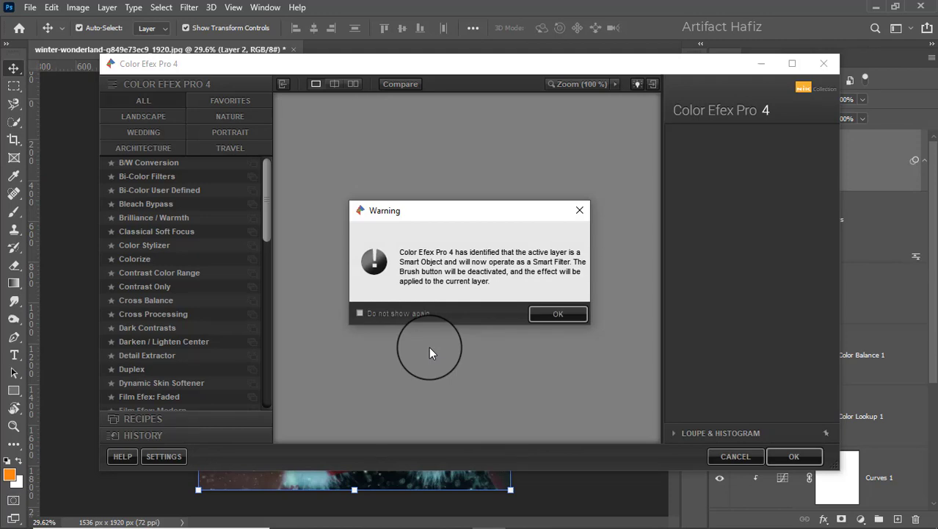
{"action": "left_click", "coordinate": [535, 314]}
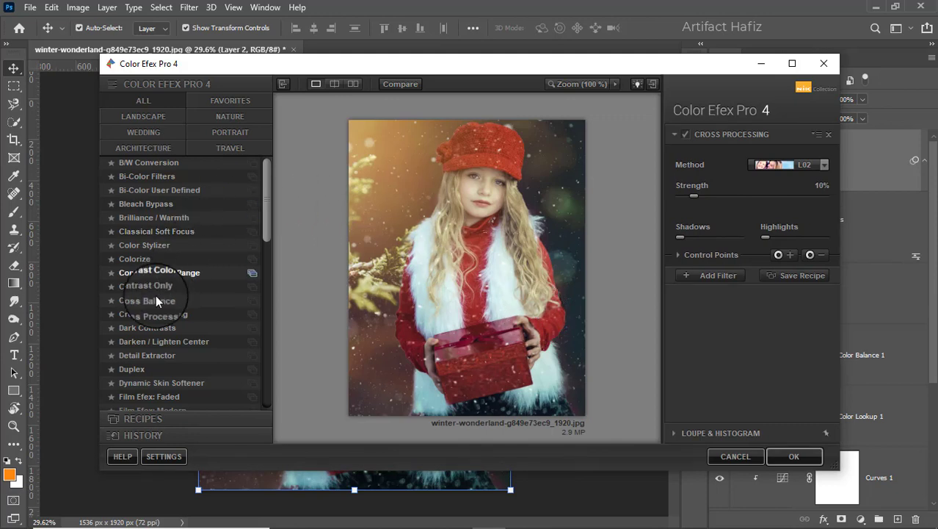
{"action": "left_click", "coordinate": [153, 315]}
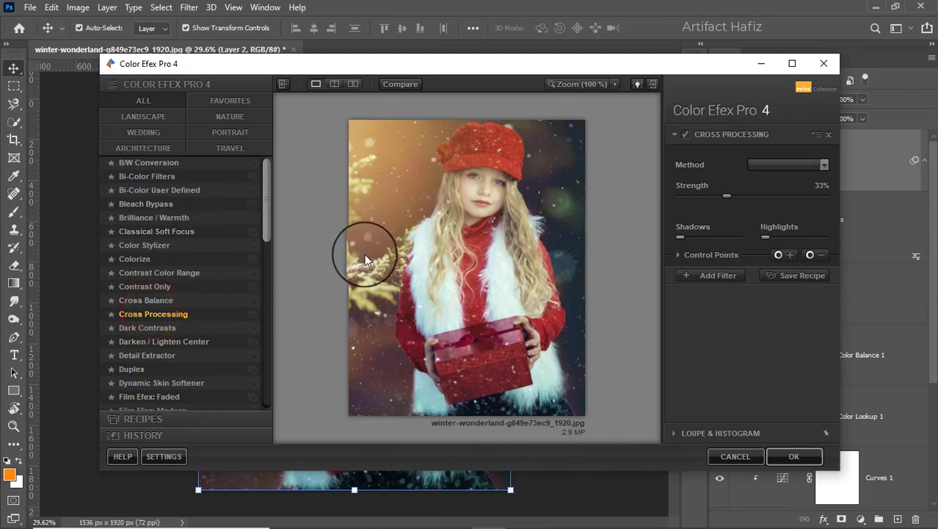
Step: Set the Cross Processing method to T04 with a strength of 15%, and apply the filter to Layer 2
{"action": "left_click", "coordinate": [776, 166]}
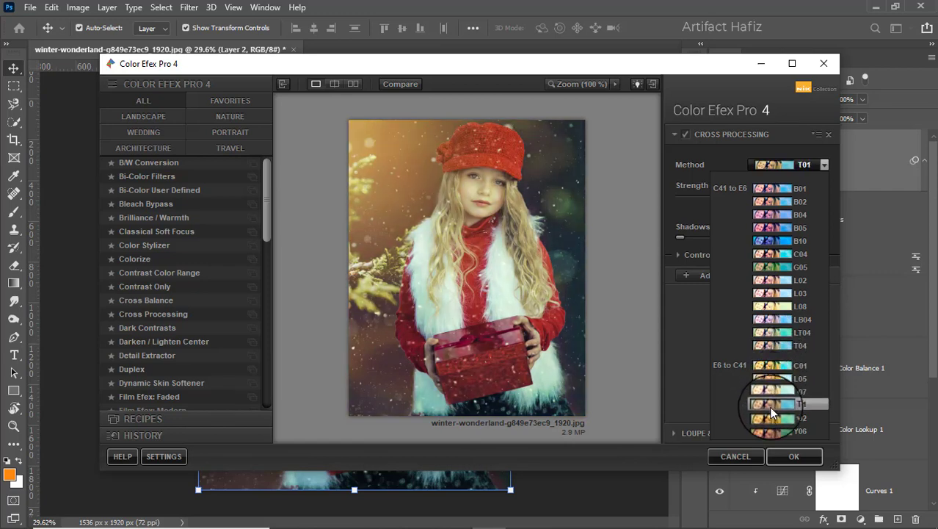
{"action": "left_click", "coordinate": [771, 345]}
{"action": "left_click", "coordinate": [687, 134]}
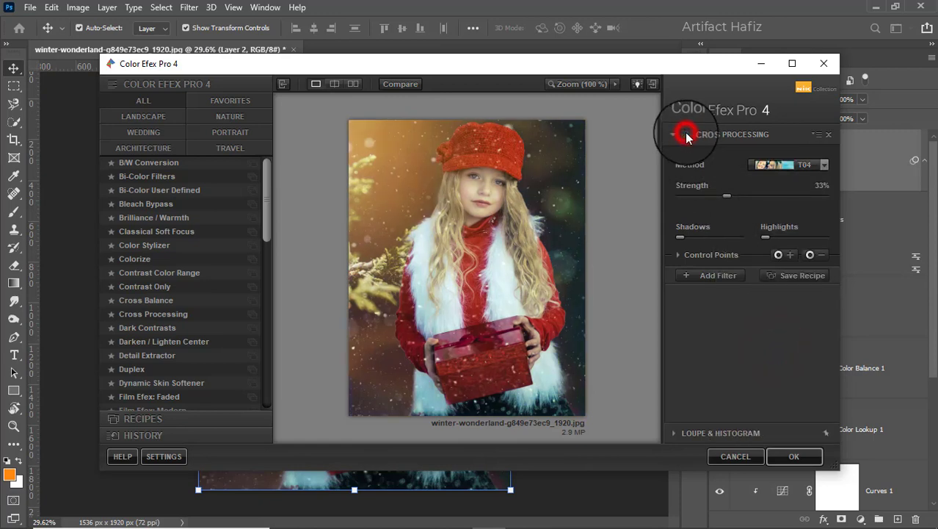
{"action": "left_click", "coordinate": [686, 135]}
{"action": "left_click_drag", "start_coordinate": [727, 195], "coordinate": [702, 196]}
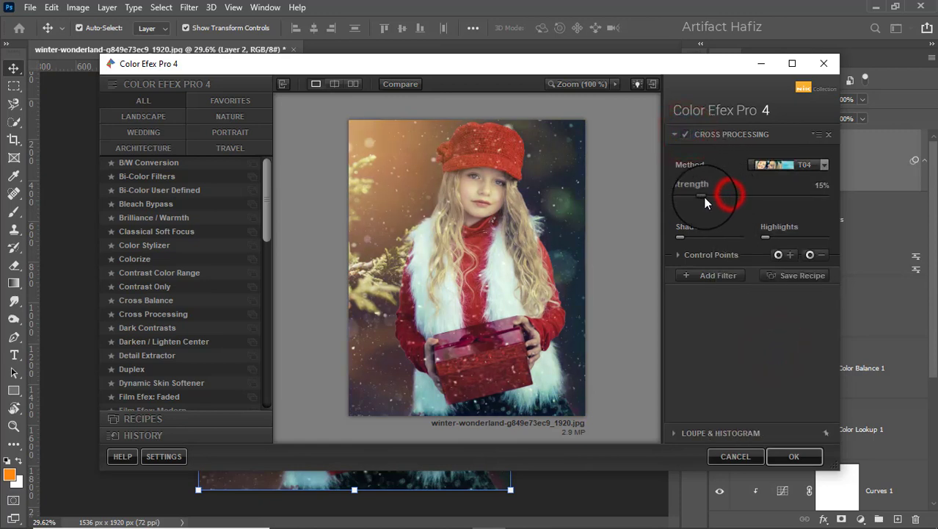
{"action": "left_click", "coordinate": [787, 456]}
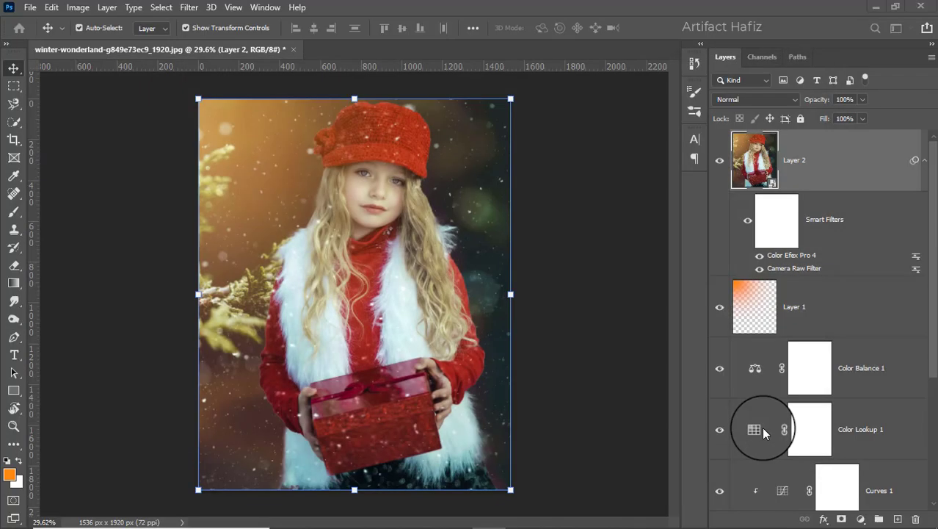
Step: Compare the original Background photo with the finished composite by repeatedly hiding and restoring all other layers
{"action": "scroll", "coordinate": [771, 397], "scroll_direction": "down", "scroll_amount": 3}
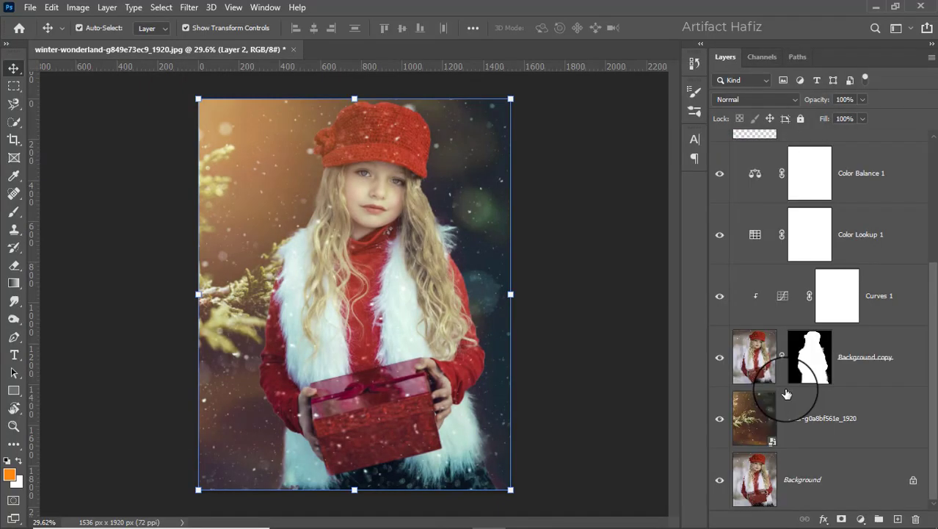
{"action": "left_click", "coordinate": [721, 482], "text": "alt"}
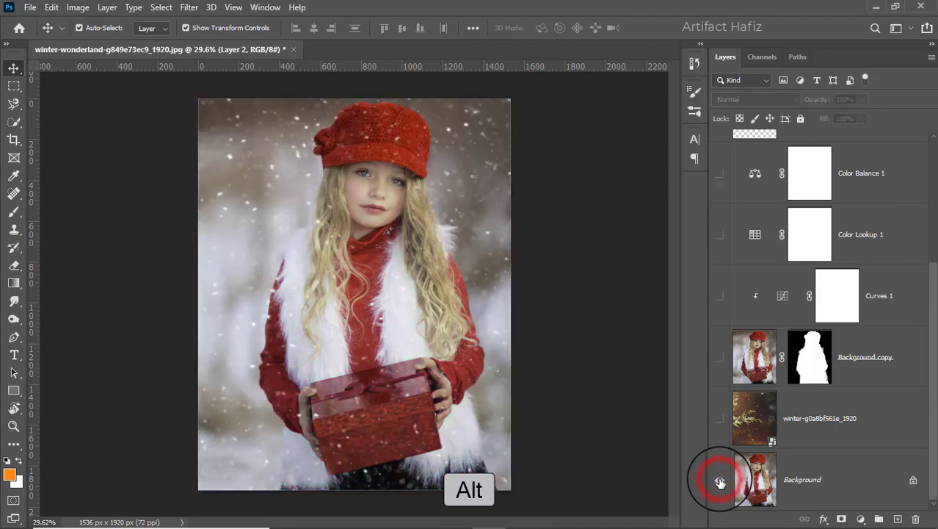
{"action": "left_click", "coordinate": [720, 482], "text": "alt"}
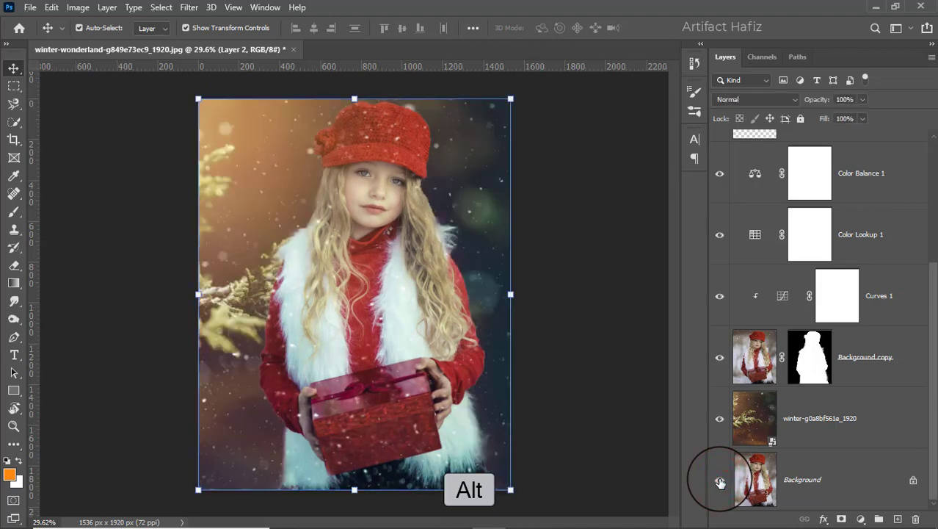
{"action": "left_click", "coordinate": [720, 483], "text": "alt"}
{"action": "left_click", "coordinate": [721, 483], "text": "alt"}
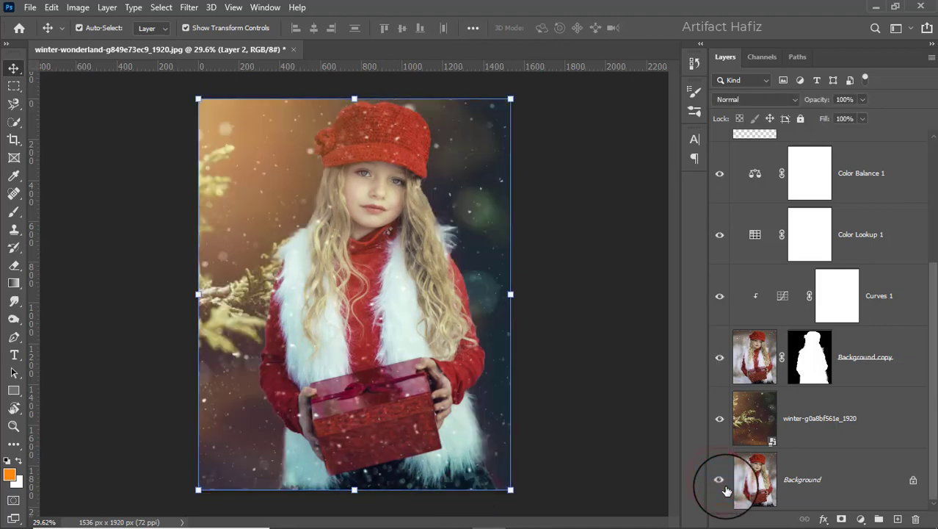